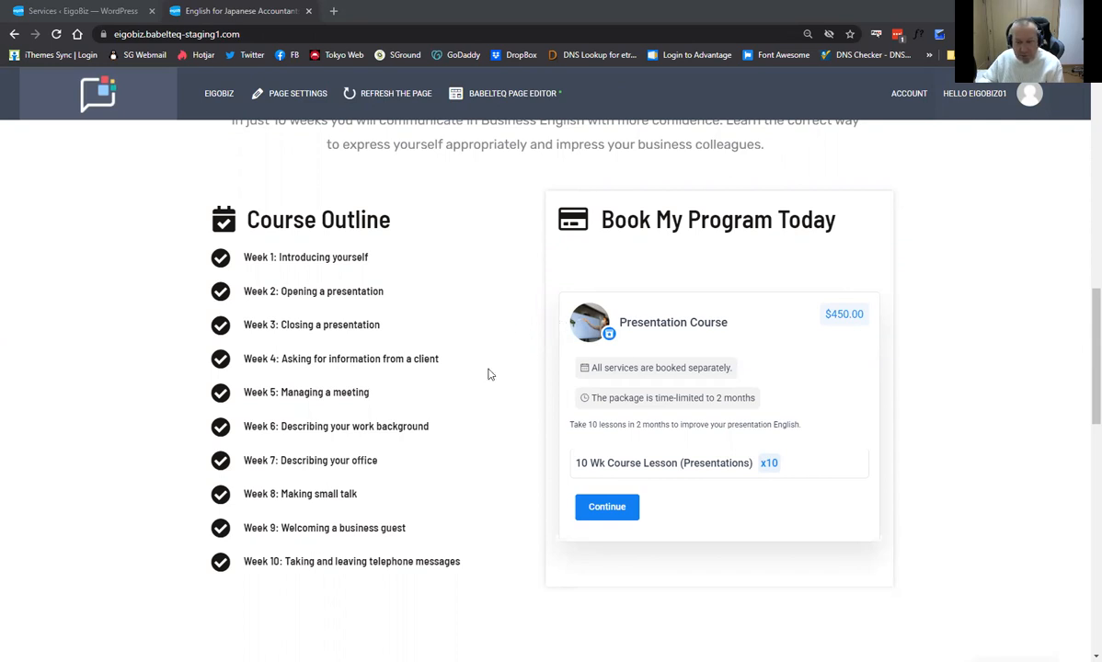
# Open the EigoBiz landing page in the Beaver Builder page editor.
pyautogui.scroll(1, 911, 467)
pyautogui.scroll(-1, 643, 432)
pyautogui.scroll(-1, 644, 414)
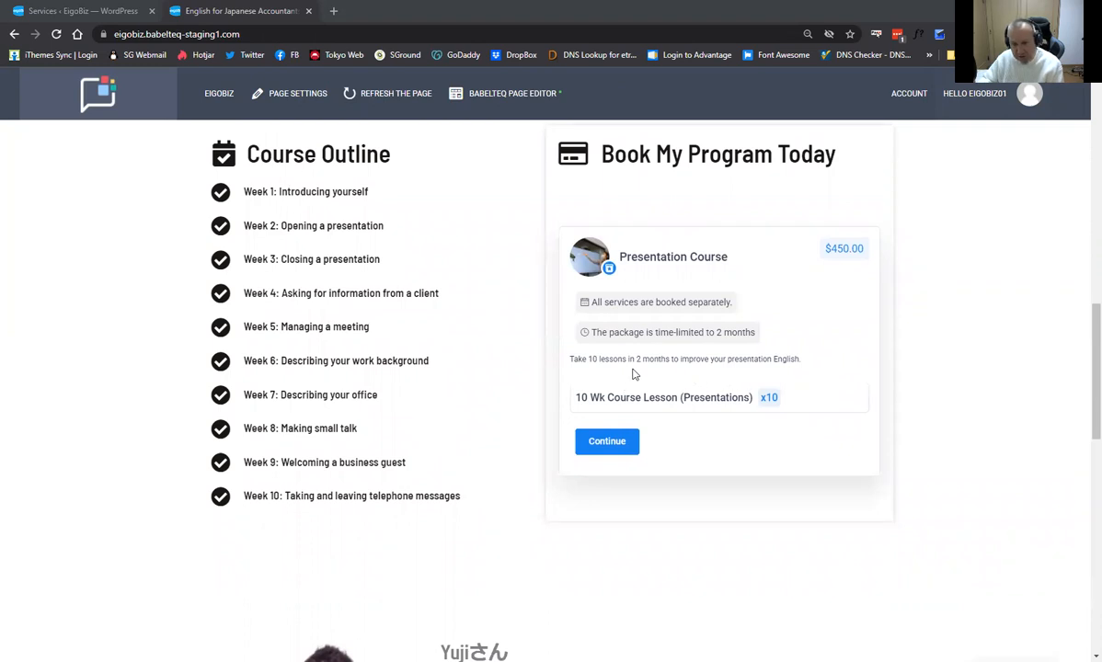
pyautogui.scroll(2, 656, 423)
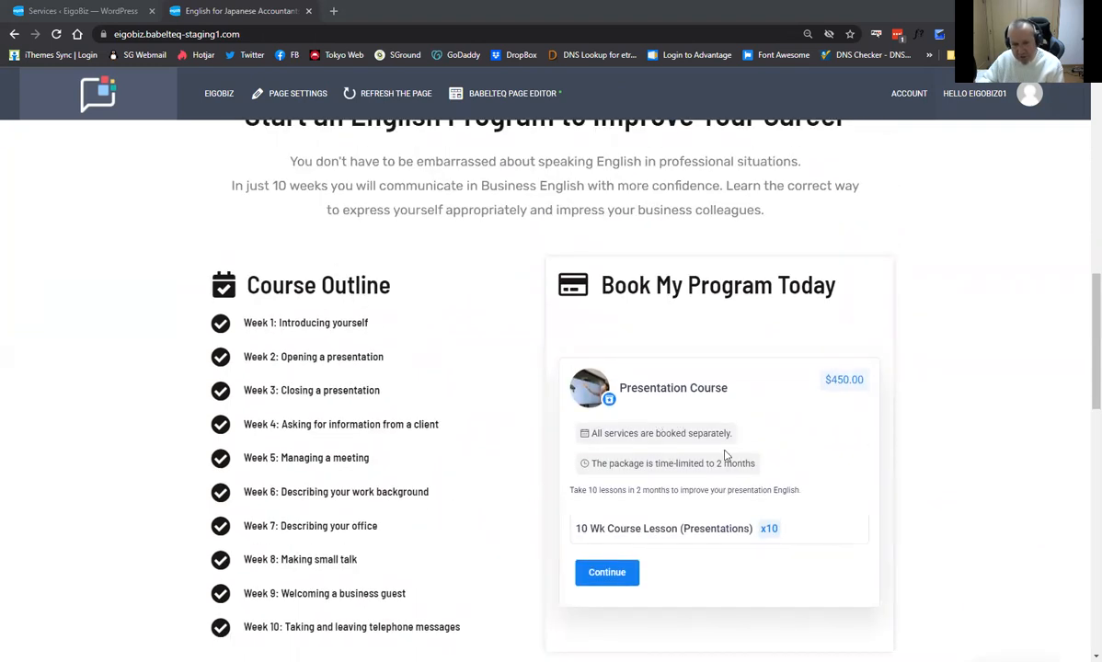
pyautogui.scroll(-1, 640, 433)
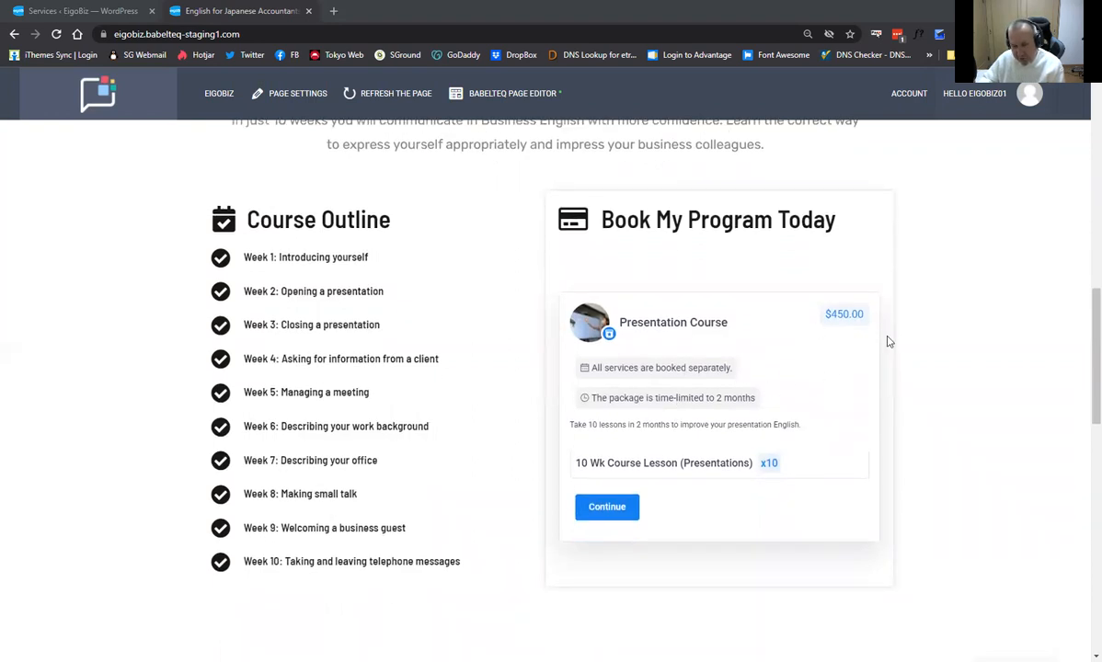
pyautogui.scroll(1, 729, 438)
pyautogui.scroll(2, 726, 442)
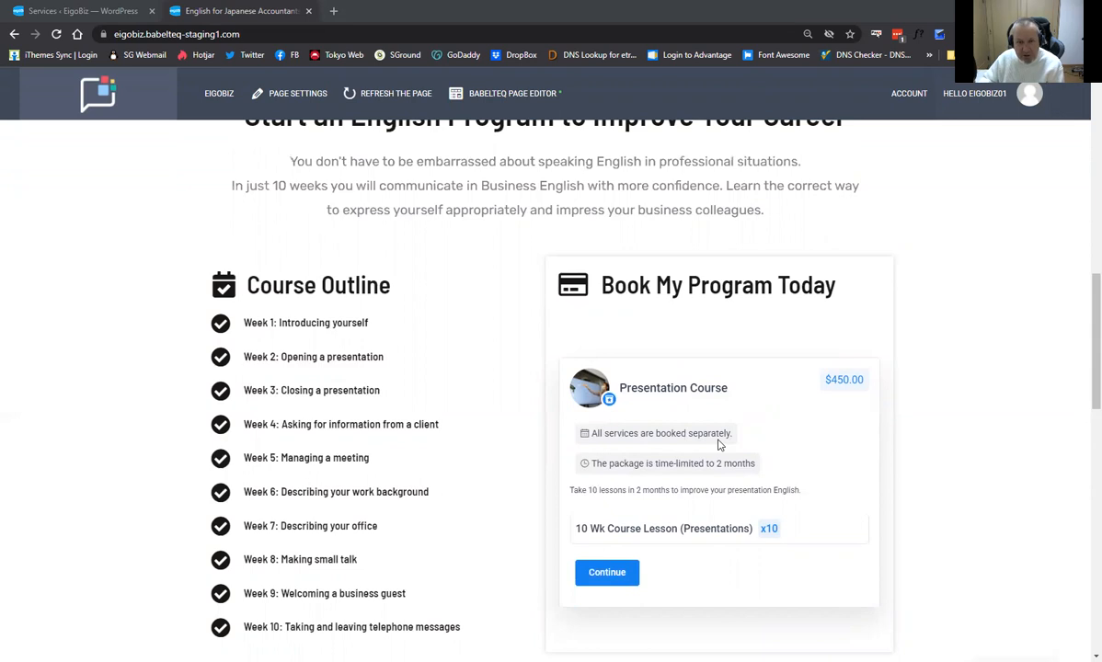
pyautogui.scroll(-2, 722, 445)
pyautogui.scroll(3, 725, 447)
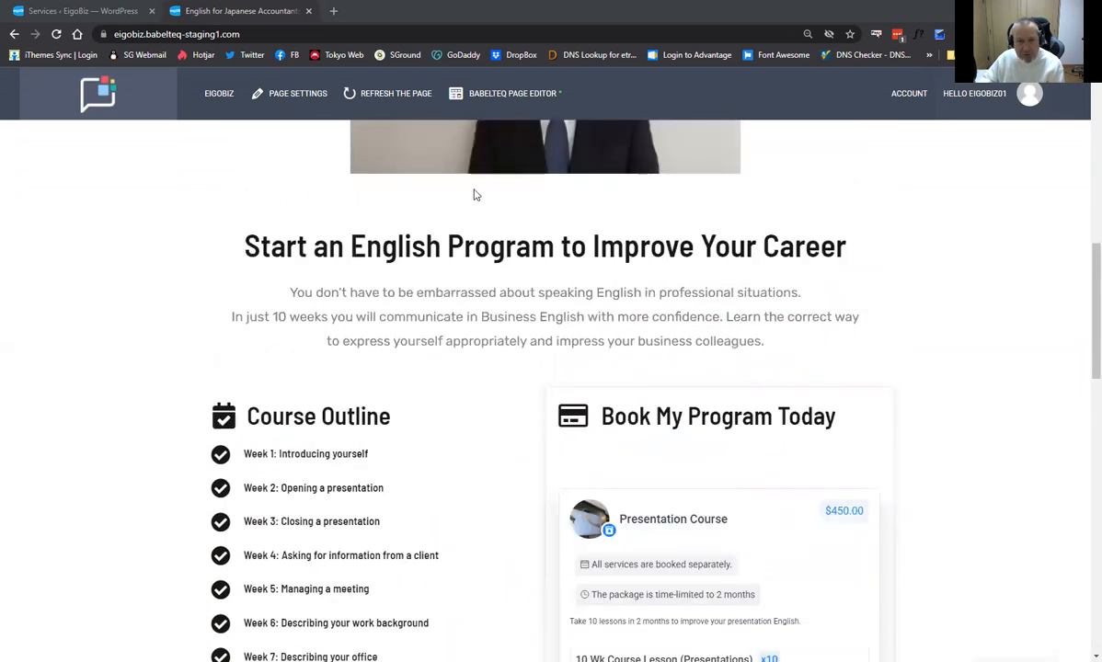
pyautogui.click(494, 104)
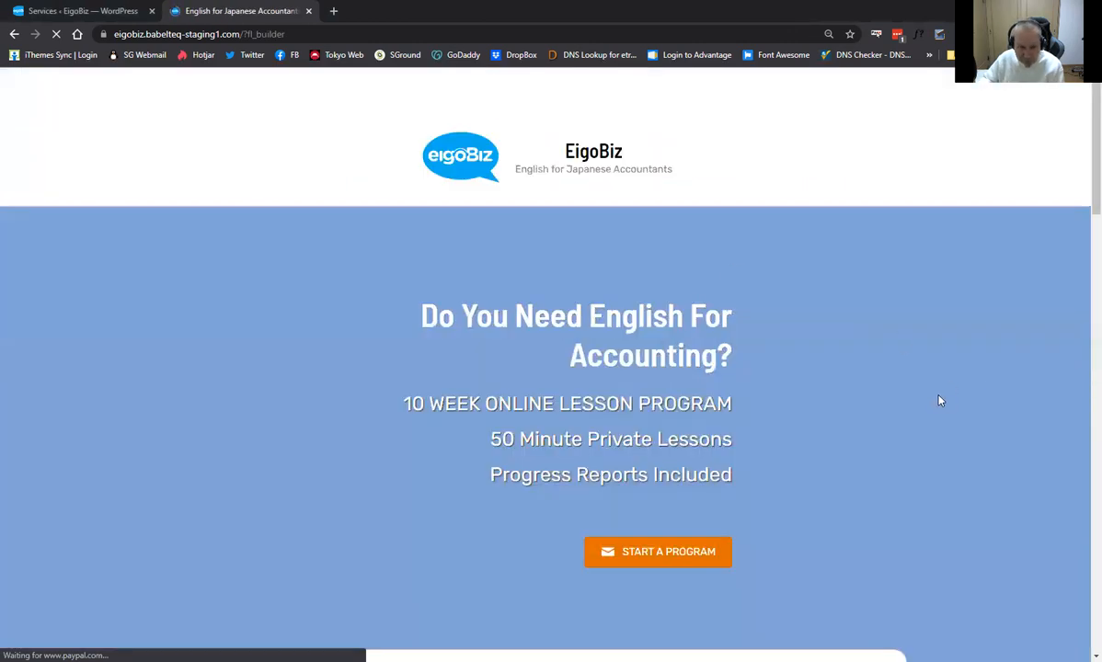
# Inspect the booking module's [ameliabooking service=7 show=packages] shortcode and close it unchanged.
pyautogui.scroll(-3, 862, 415)
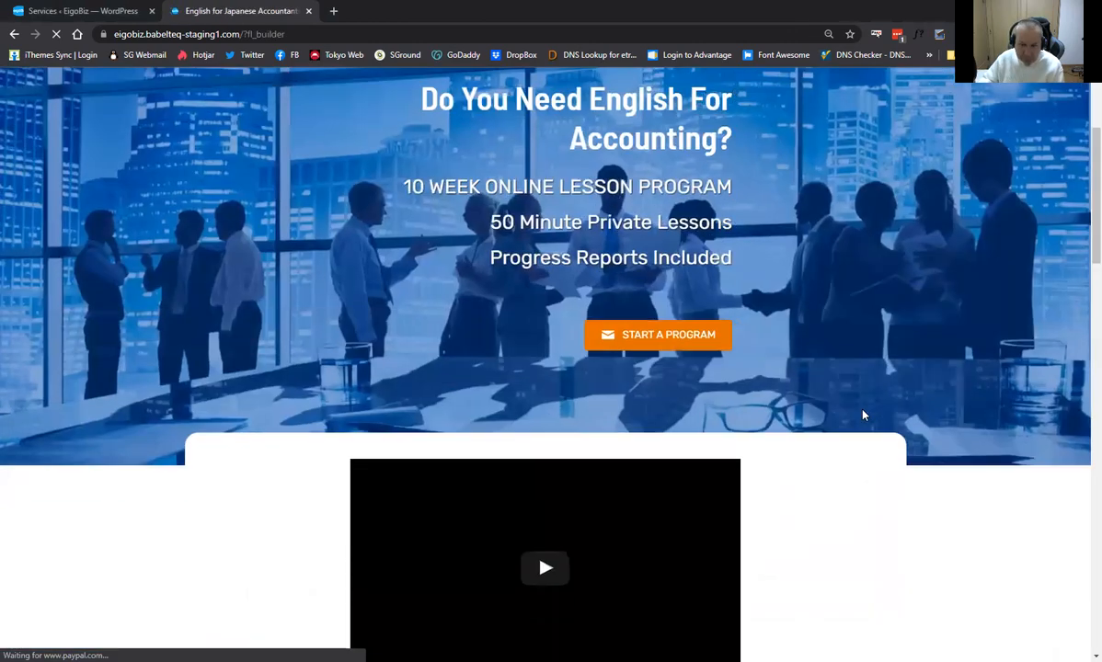
pyautogui.scroll(-8, 862, 414)
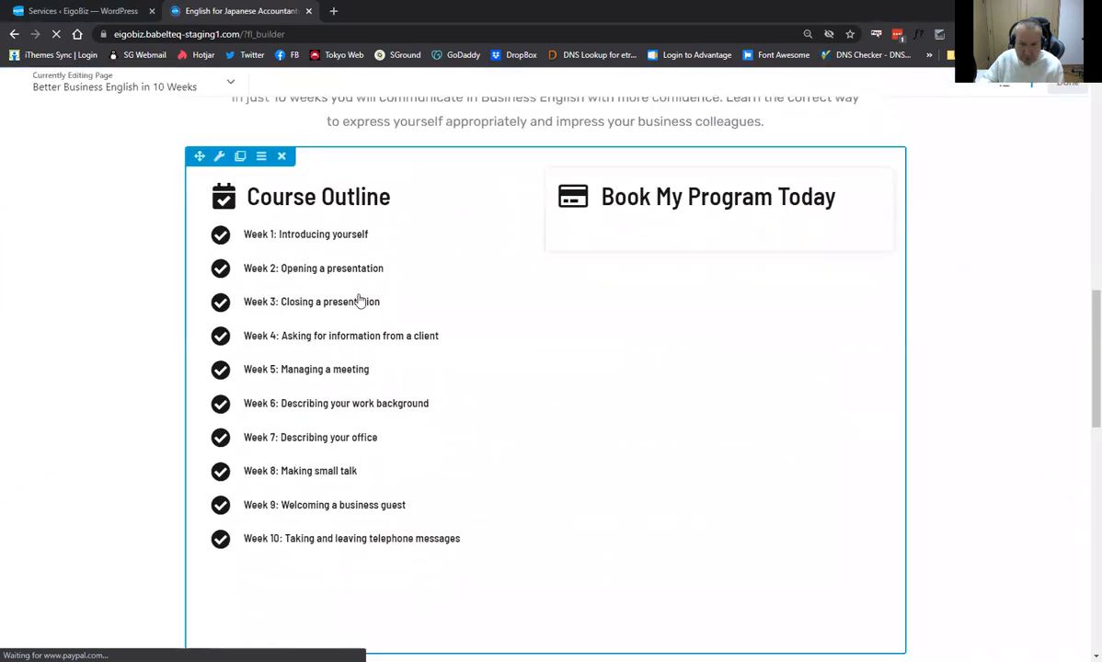
pyautogui.scroll(2, 526, 369)
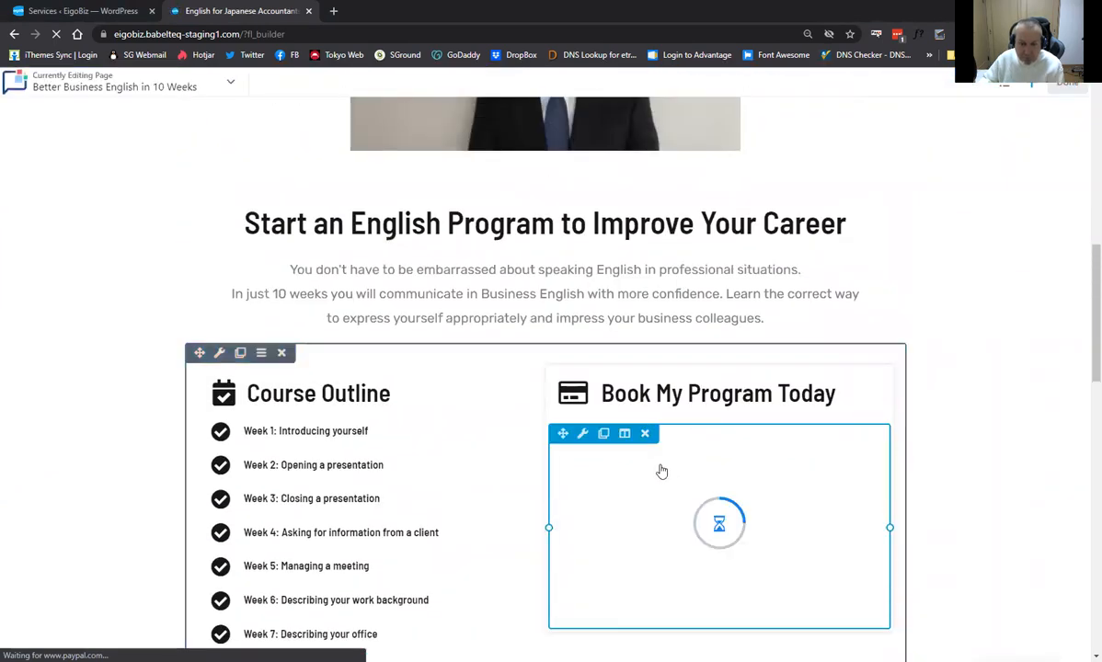
pyautogui.scroll(-2, 445, 411)
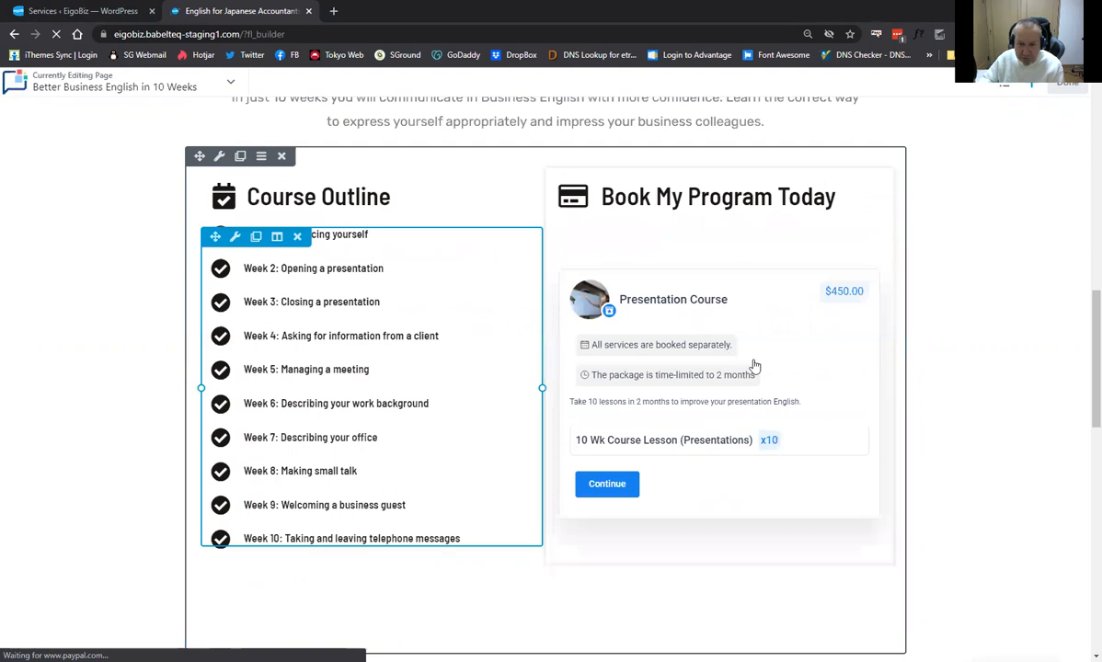
pyautogui.click(754, 366)
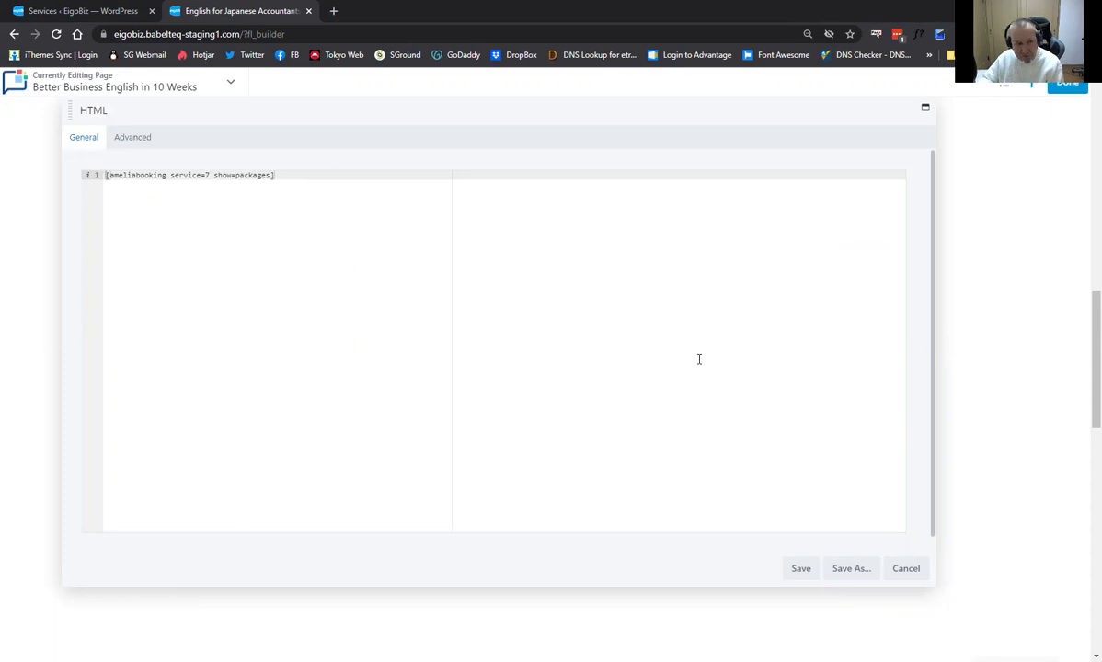
pyautogui.click(906, 570)
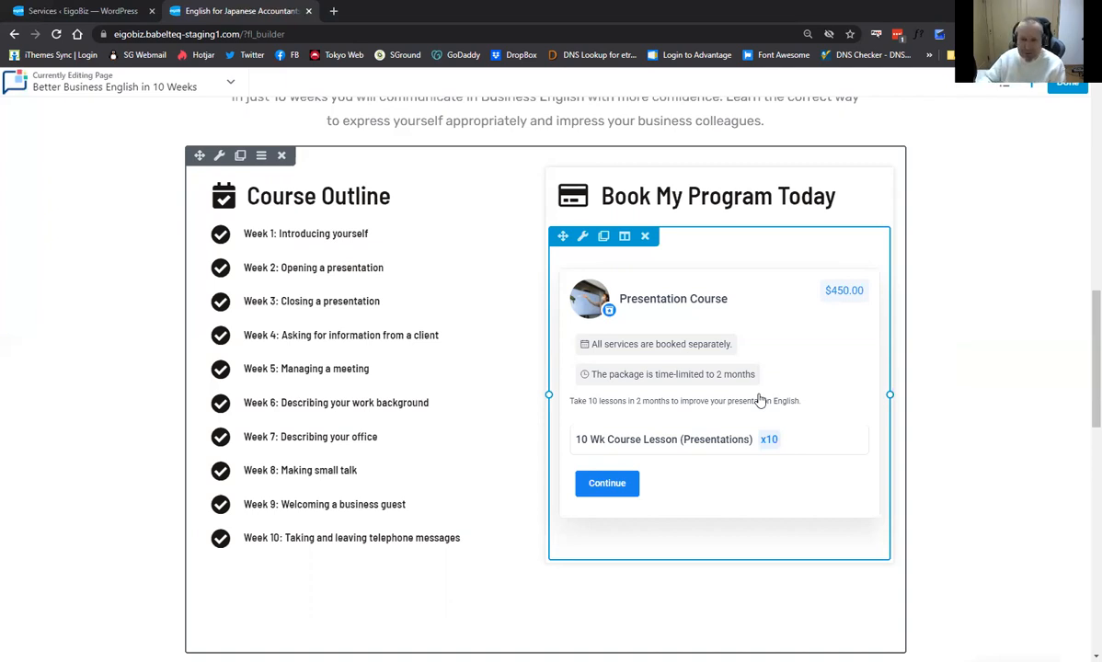
# Finish editing, publish the page, and scroll through the live EigoBiz landing page.
pyautogui.scroll(2, 816, 398)
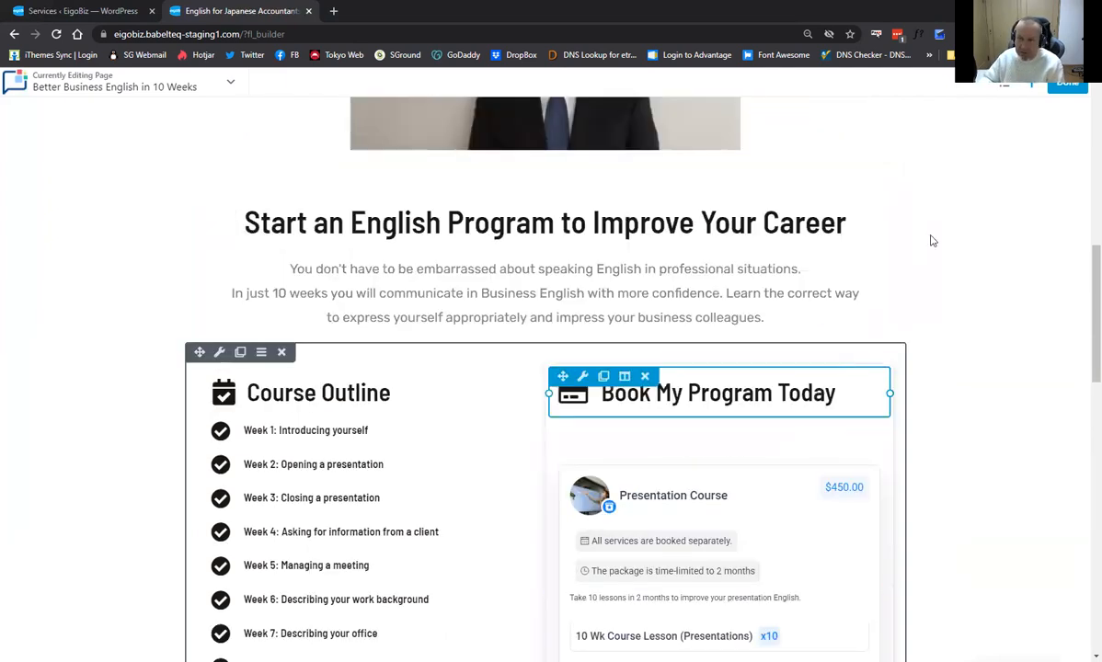
pyautogui.click(1062, 93)
pyautogui.click(889, 87)
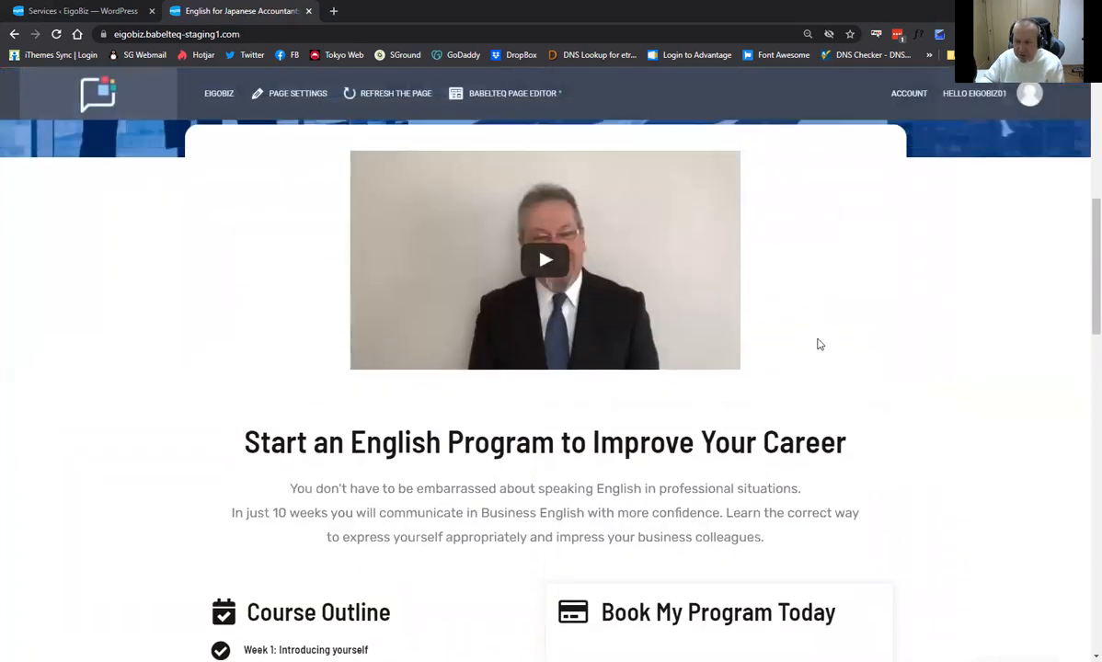
pyautogui.scroll(6, 818, 341)
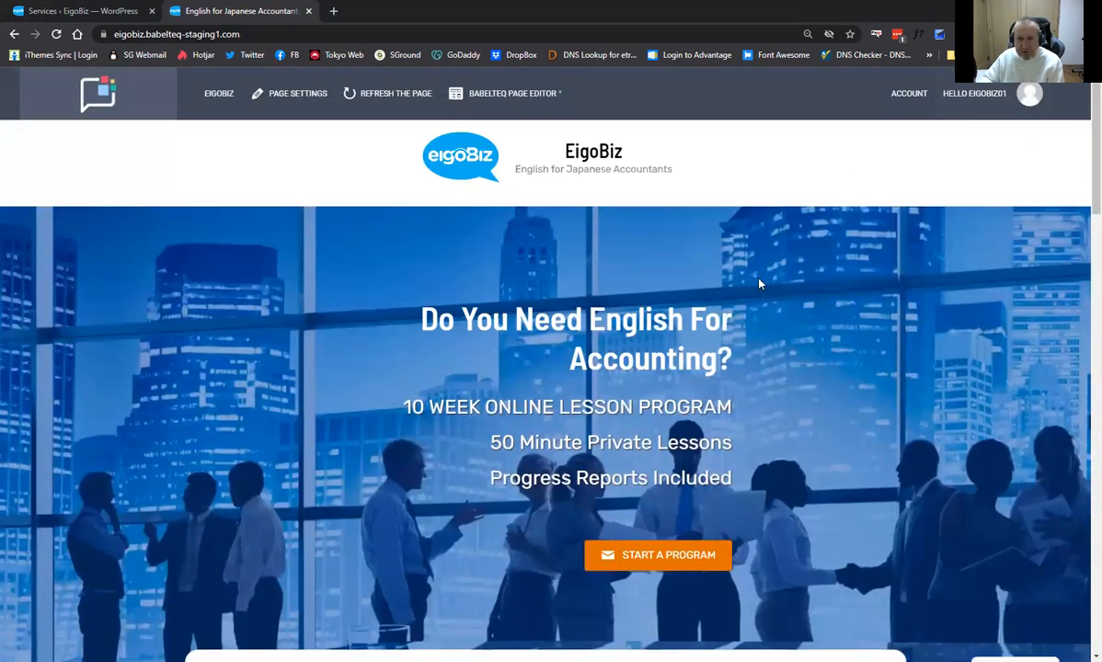
pyautogui.scroll(-10, 699, 331)
pyautogui.scroll(10, 534, 297)
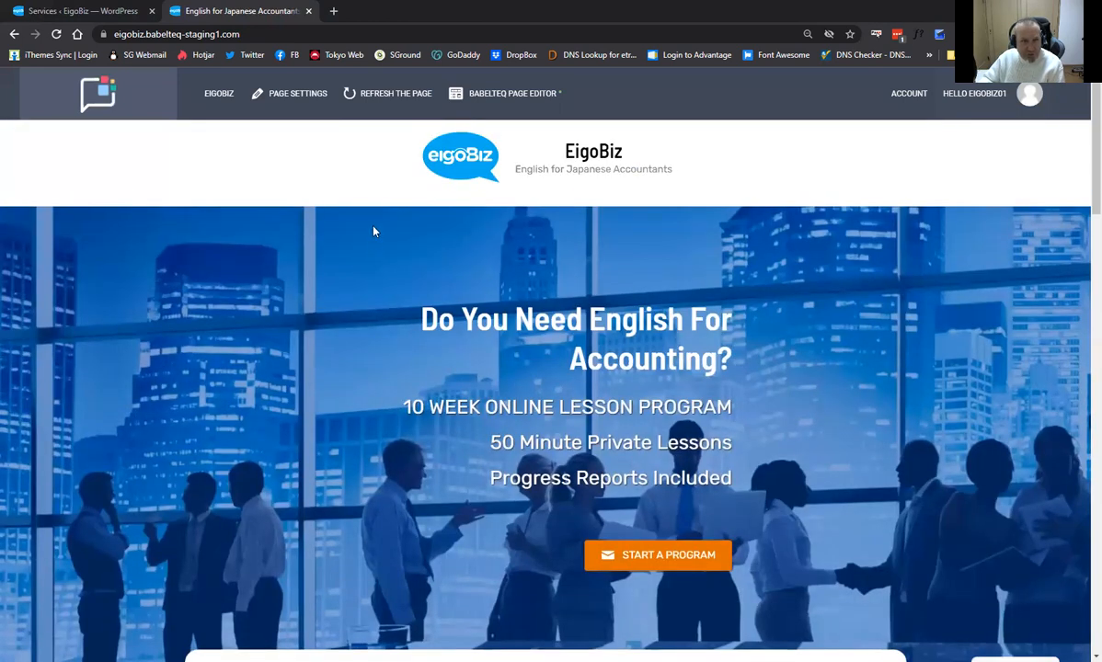
# In the WordPress admin, show services from all categories, then view the Amelia packages list.
pyautogui.click(113, 14)
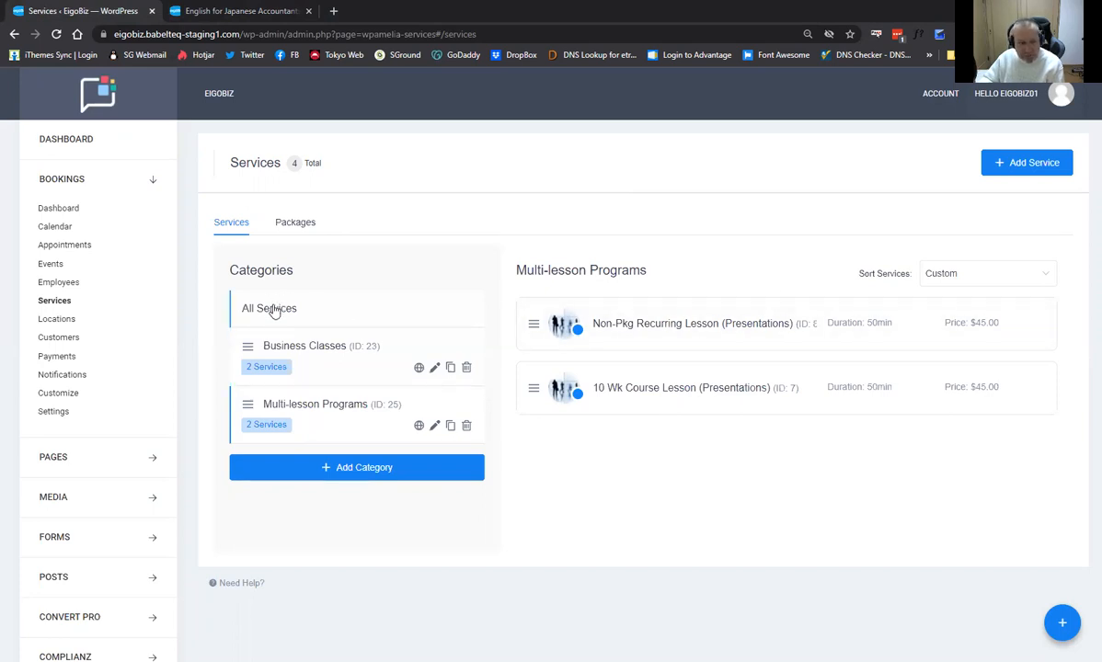
pyautogui.click(332, 414)
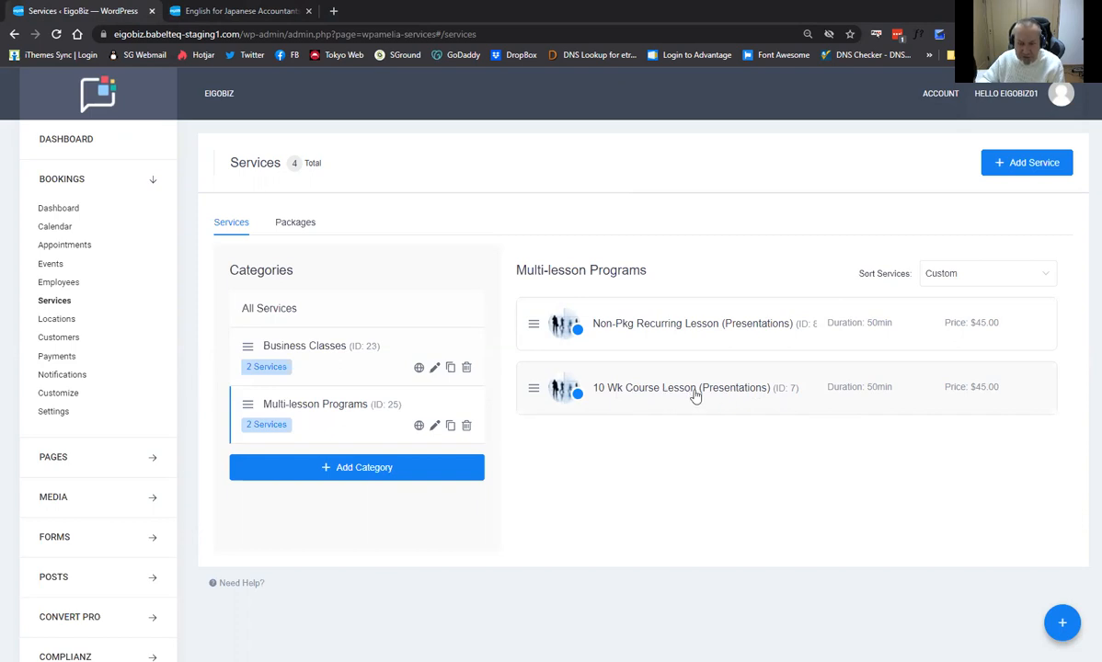
pyautogui.click(301, 225)
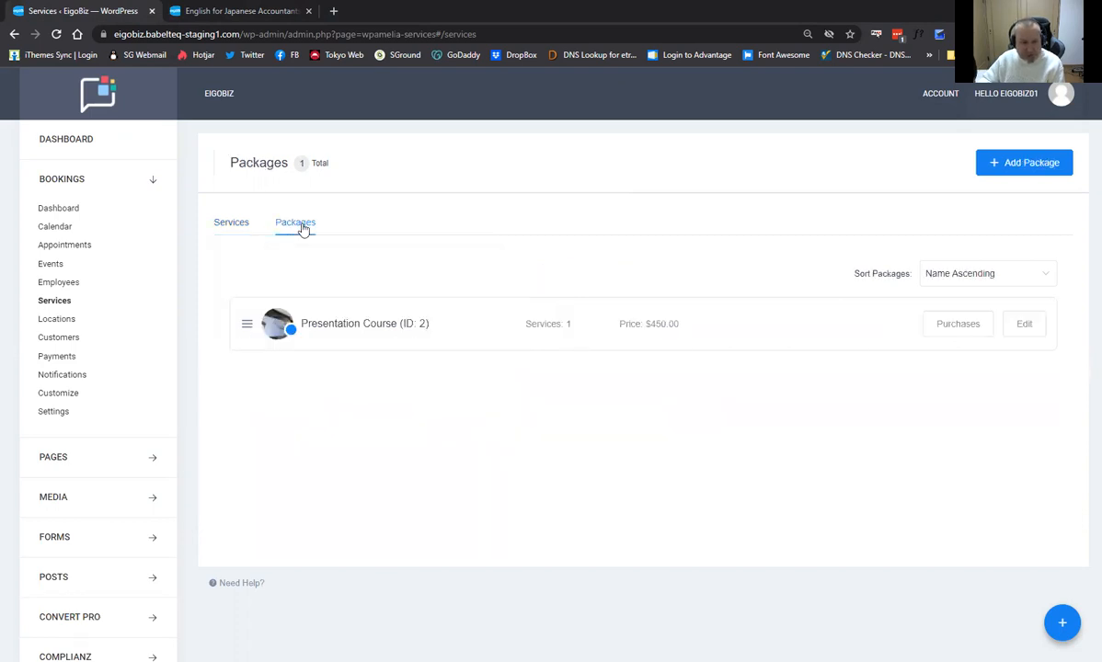
pyautogui.click(371, 329)
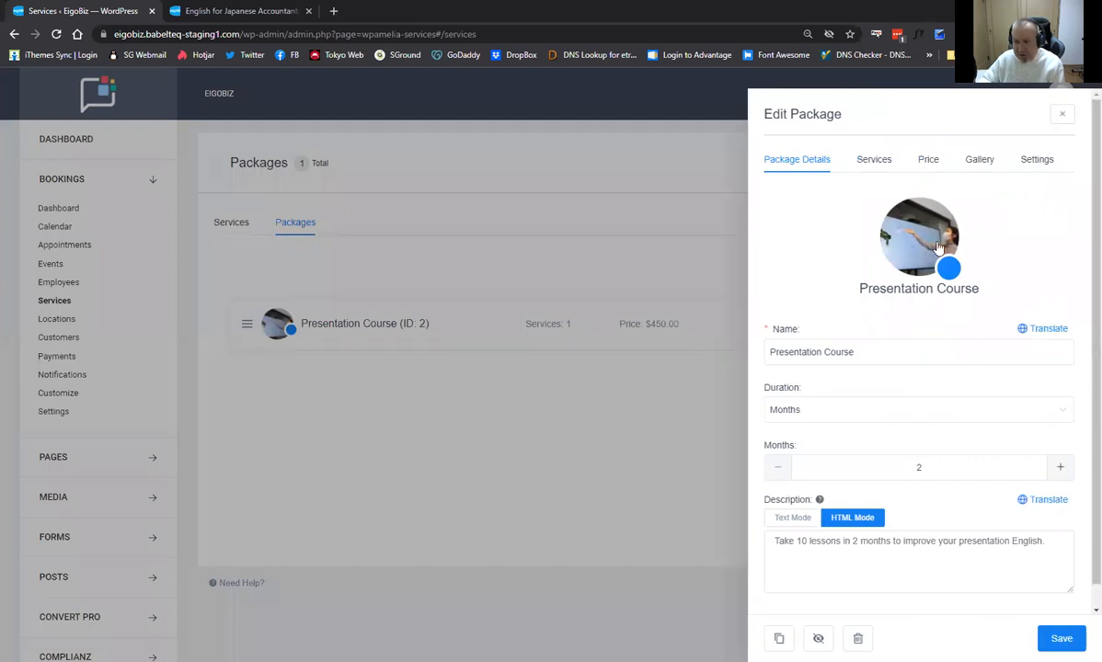
pyautogui.click(875, 162)
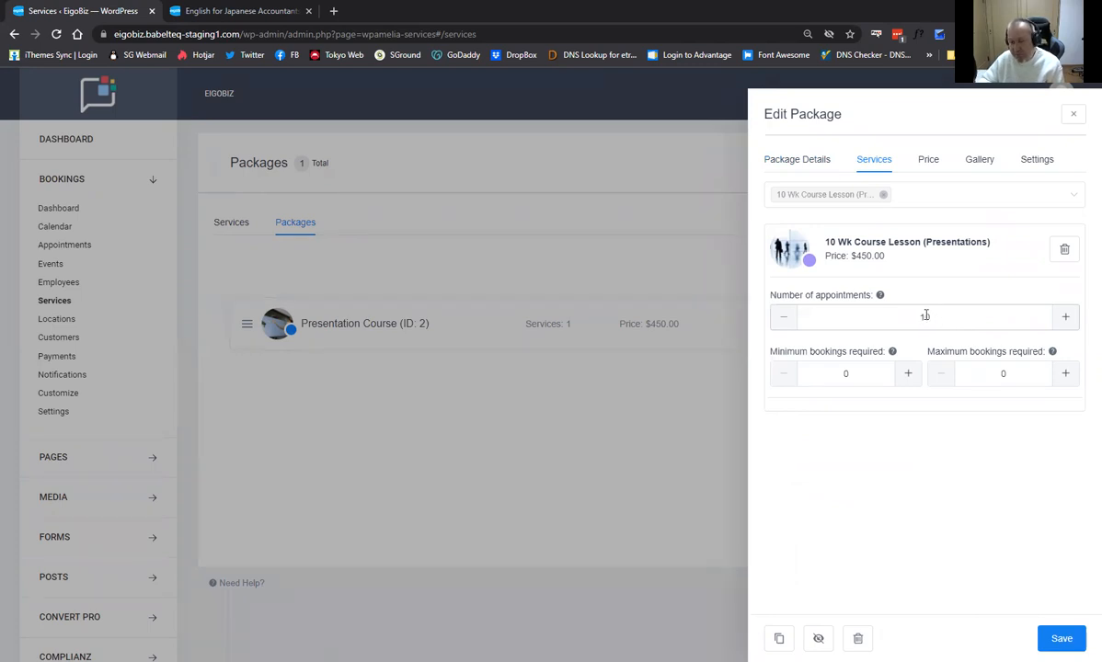
pyautogui.click(931, 163)
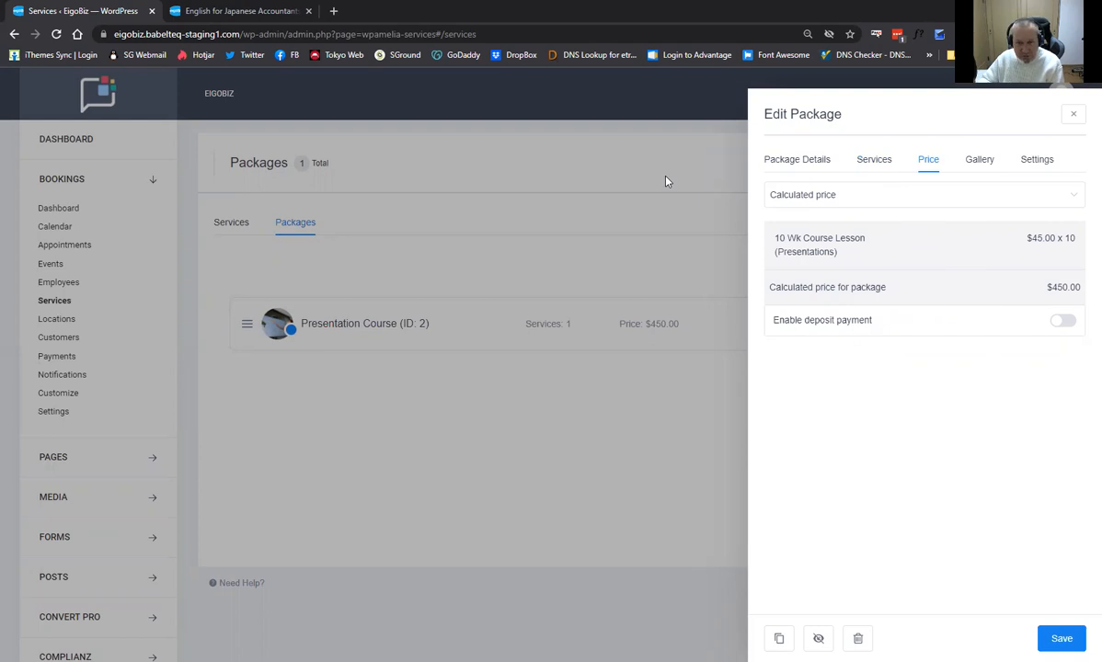
pyautogui.click(1071, 115)
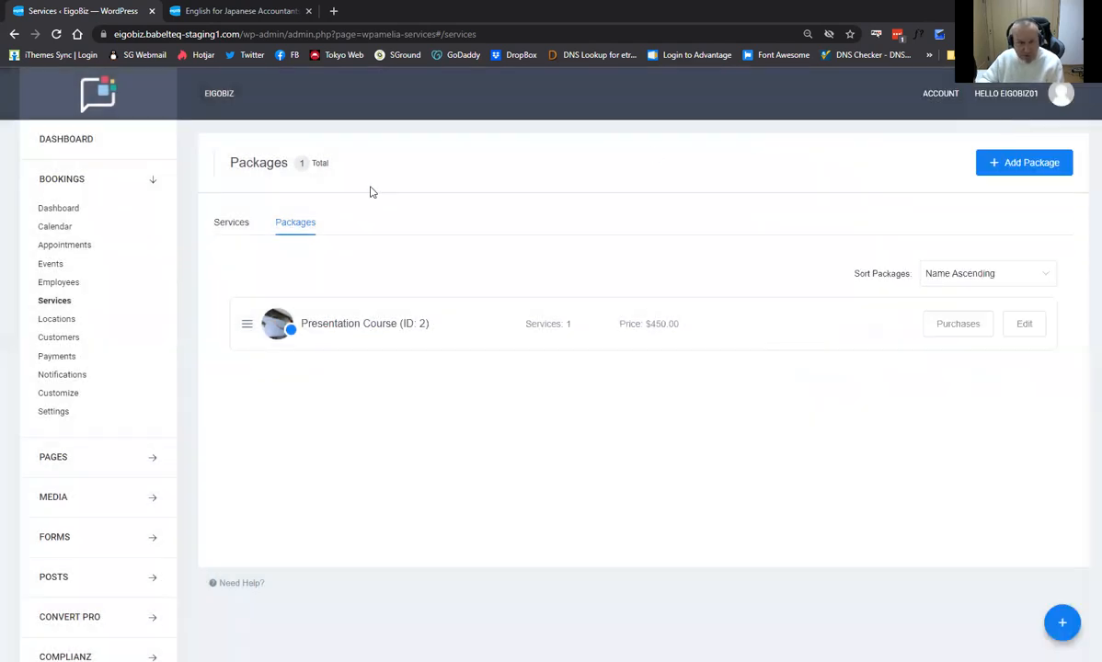
# Duplicate the 10 Wk Course Lesson (Presentations) service into a New Service form.
pyautogui.click(234, 224)
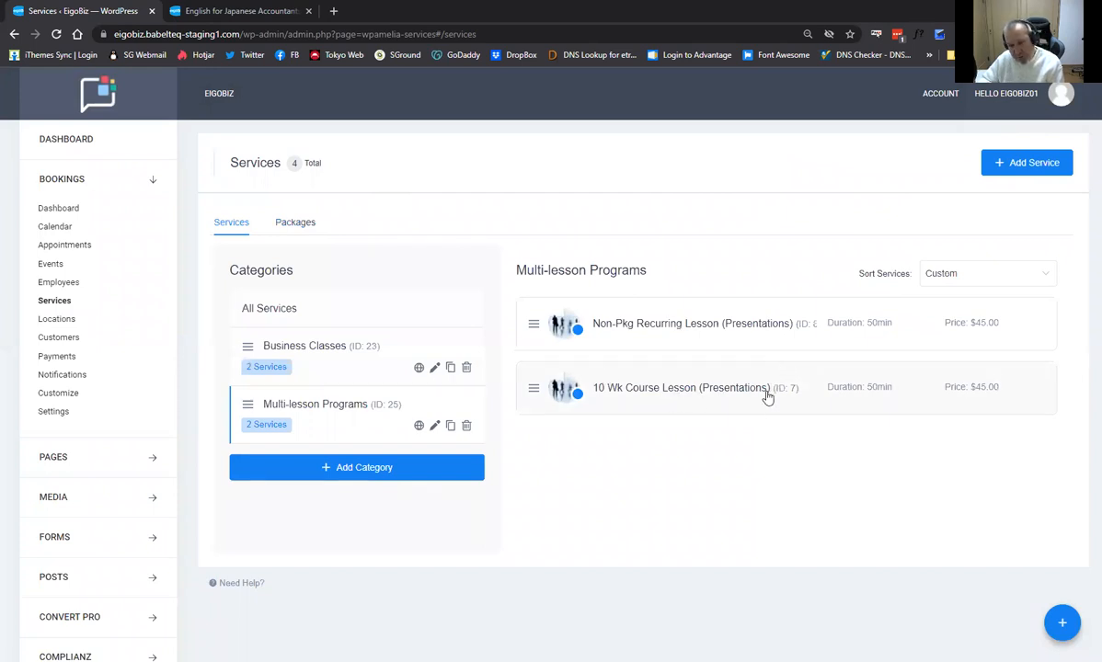
pyautogui.click(660, 395)
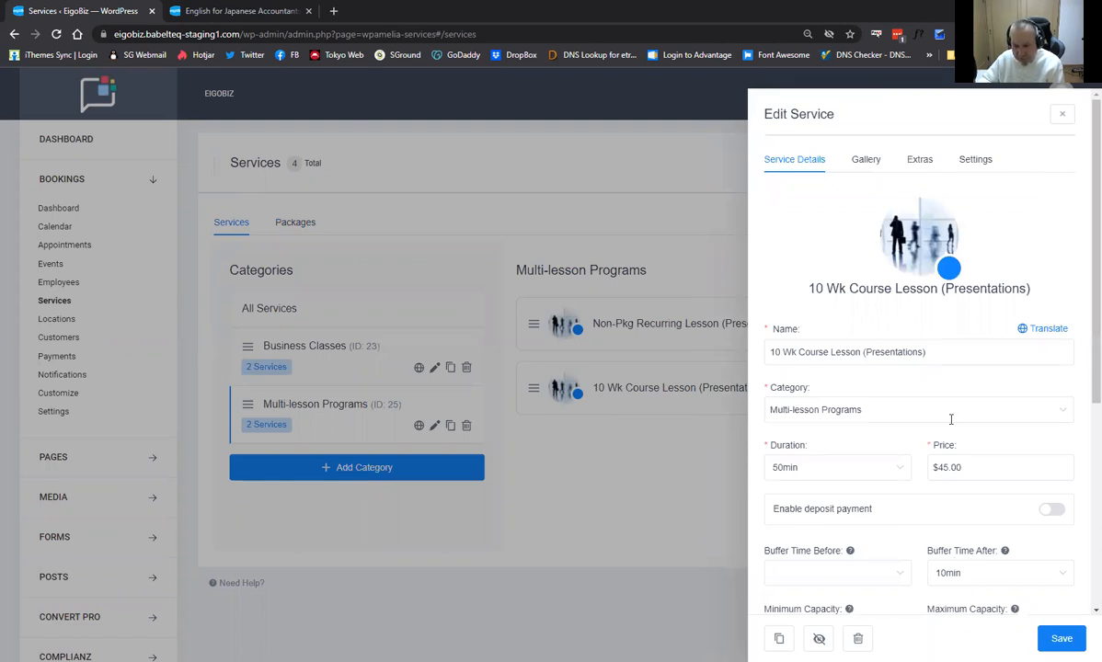
pyautogui.click(779, 638)
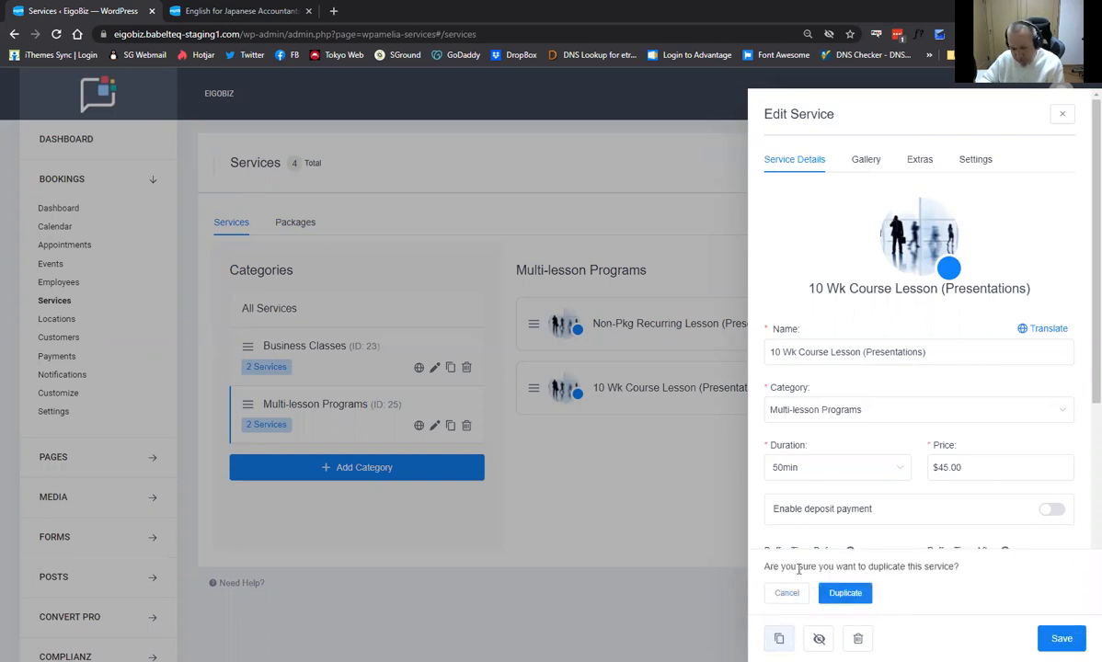
pyautogui.click(845, 596)
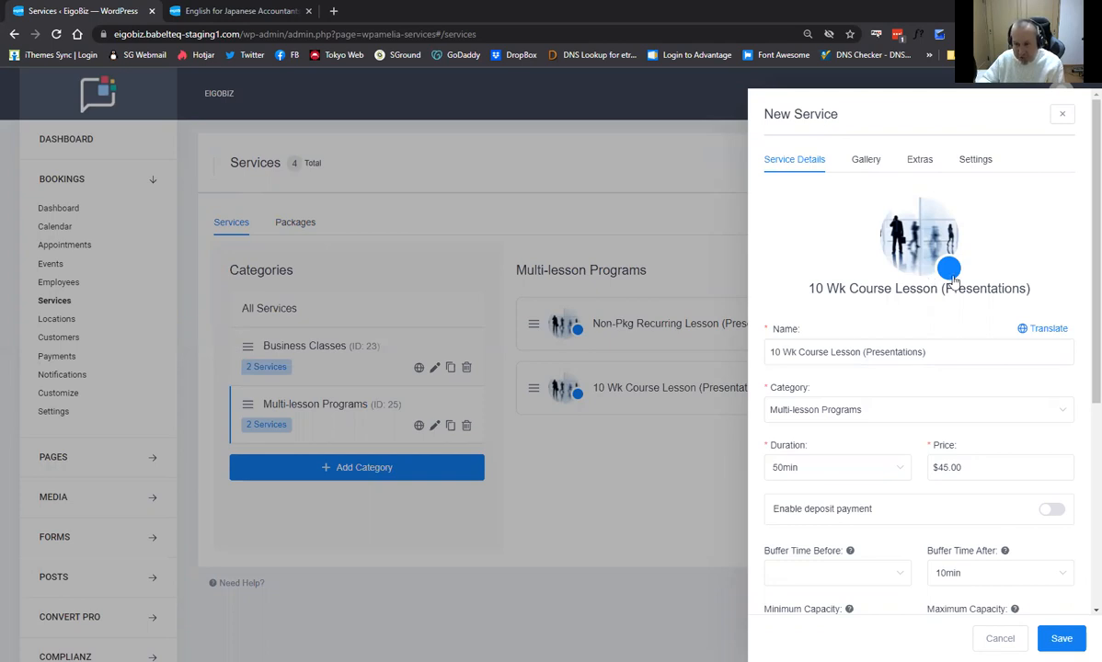
# Rename the copied service to 20 Wk Course Lesson (Presentations).
pyautogui.click(770, 352)
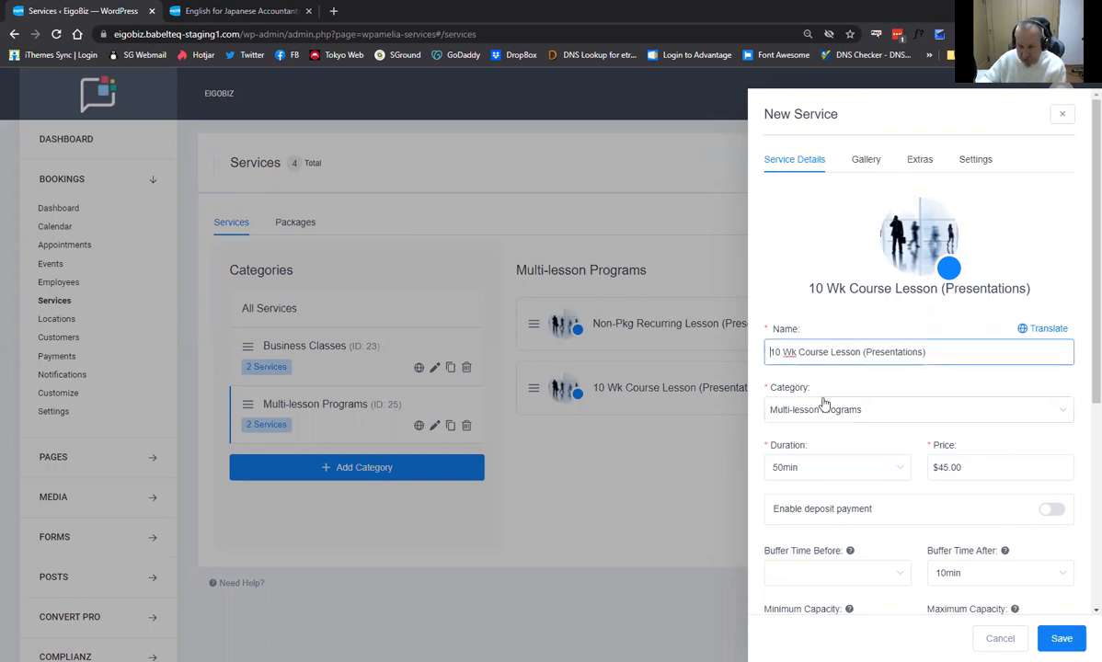
pyautogui.write('2')
pyautogui.press('Delete')
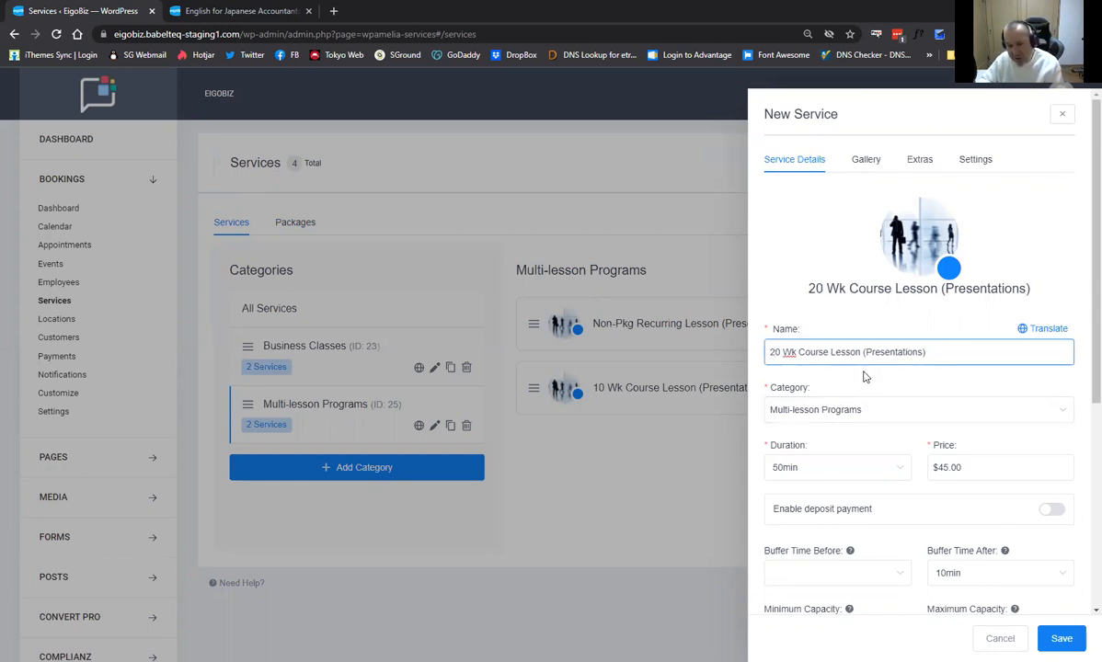
pyautogui.scroll(-1, 876, 360)
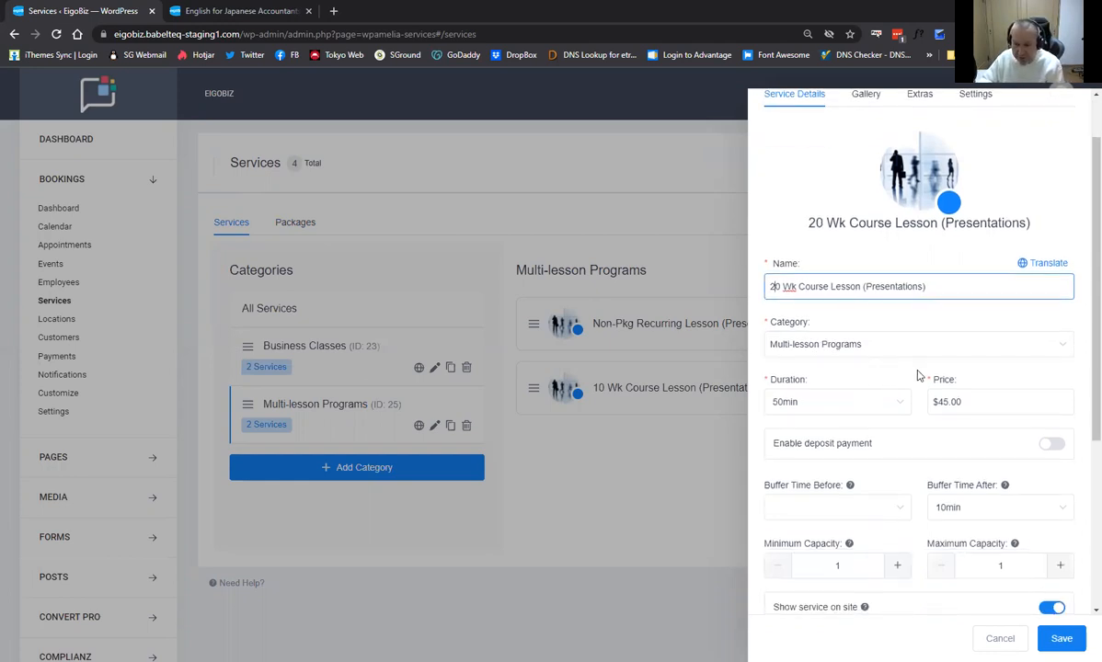
pyautogui.scroll(-1, 876, 419)
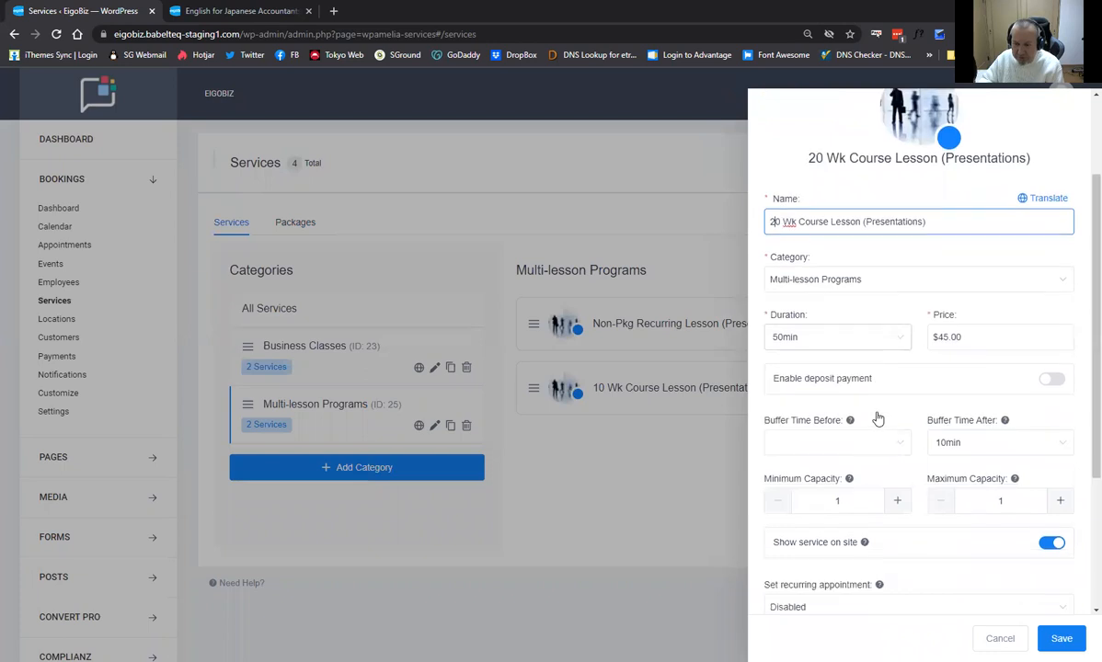
# Change the new service's price from $45.00 to $40.00.
pyautogui.click(973, 336)
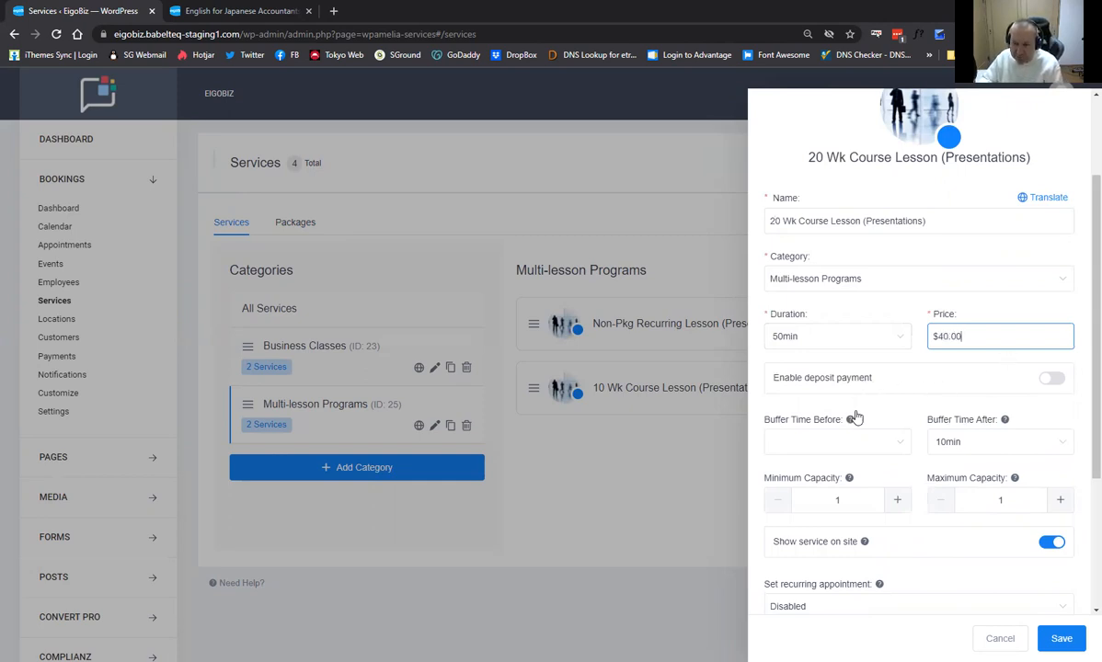
pyautogui.scroll(-1, 858, 420)
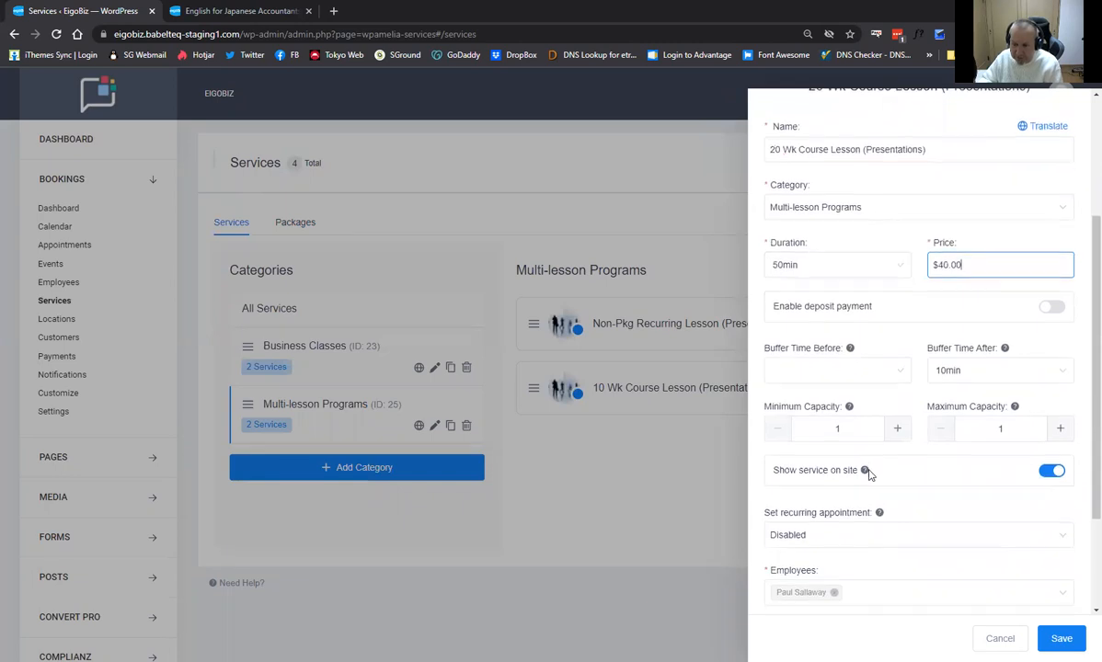
pyautogui.scroll(-1, 865, 470)
pyautogui.scroll(-1, 861, 492)
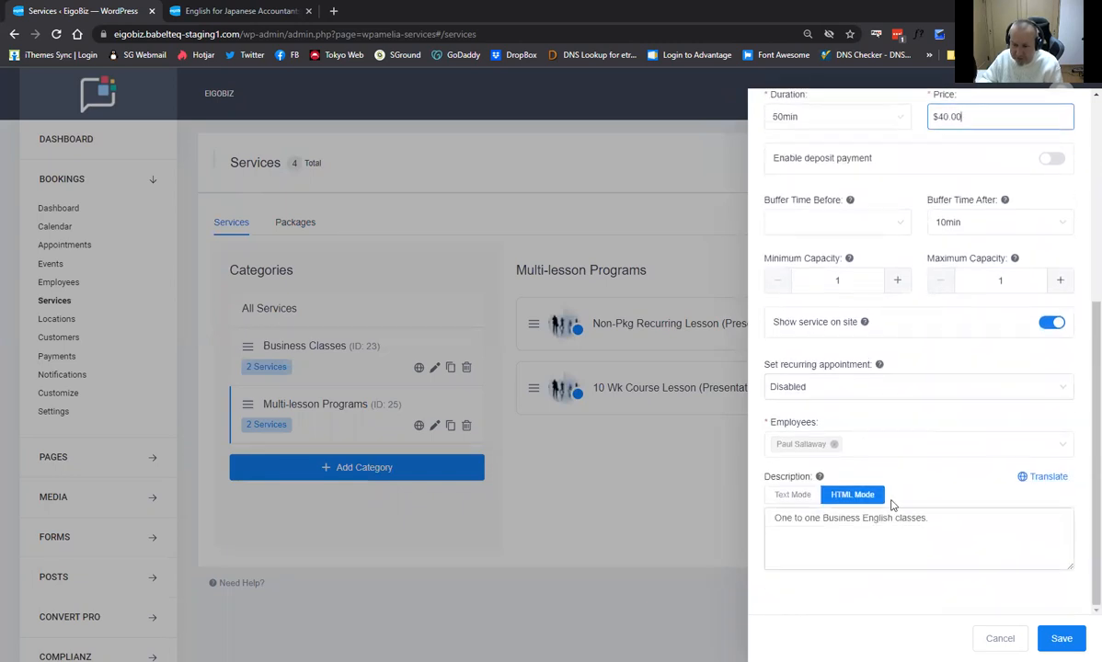
pyautogui.scroll(4, 890, 502)
pyautogui.scroll(1, 889, 501)
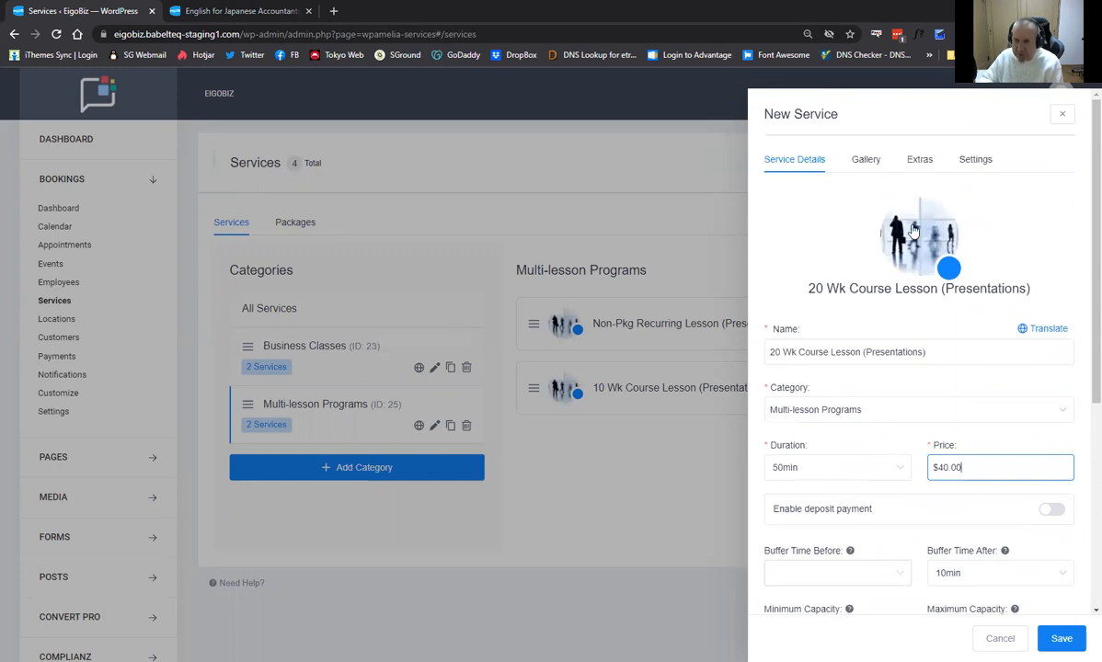
# Review the Gallery, Extras and Settings tabs, then save the 20 Wk service.
pyautogui.click(867, 161)
pyautogui.click(917, 161)
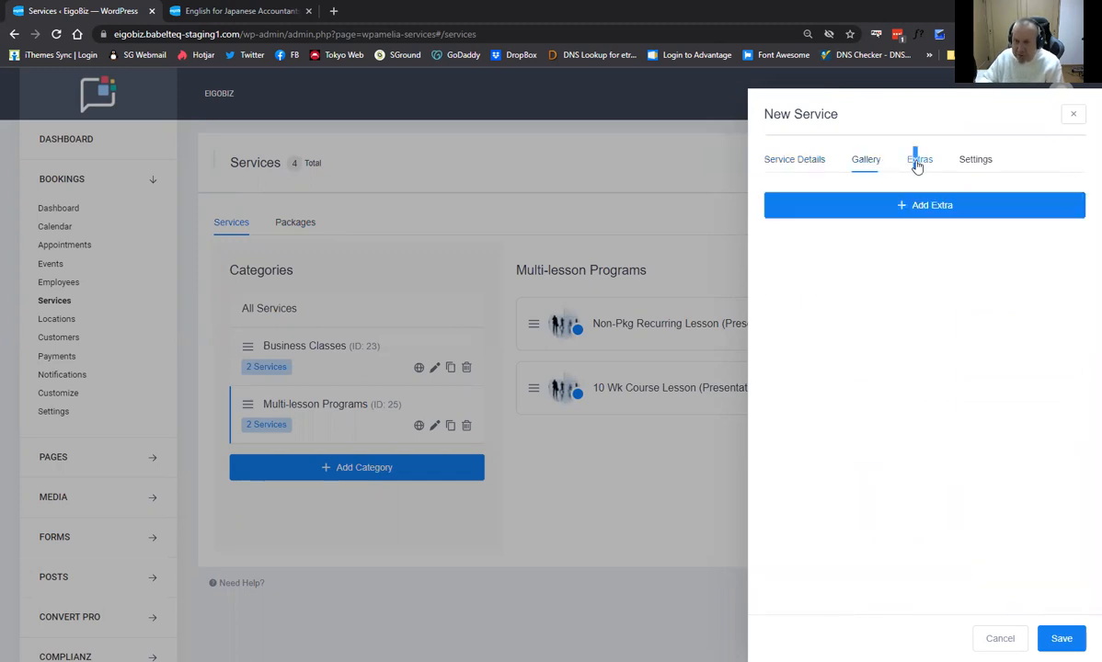
pyautogui.click(977, 160)
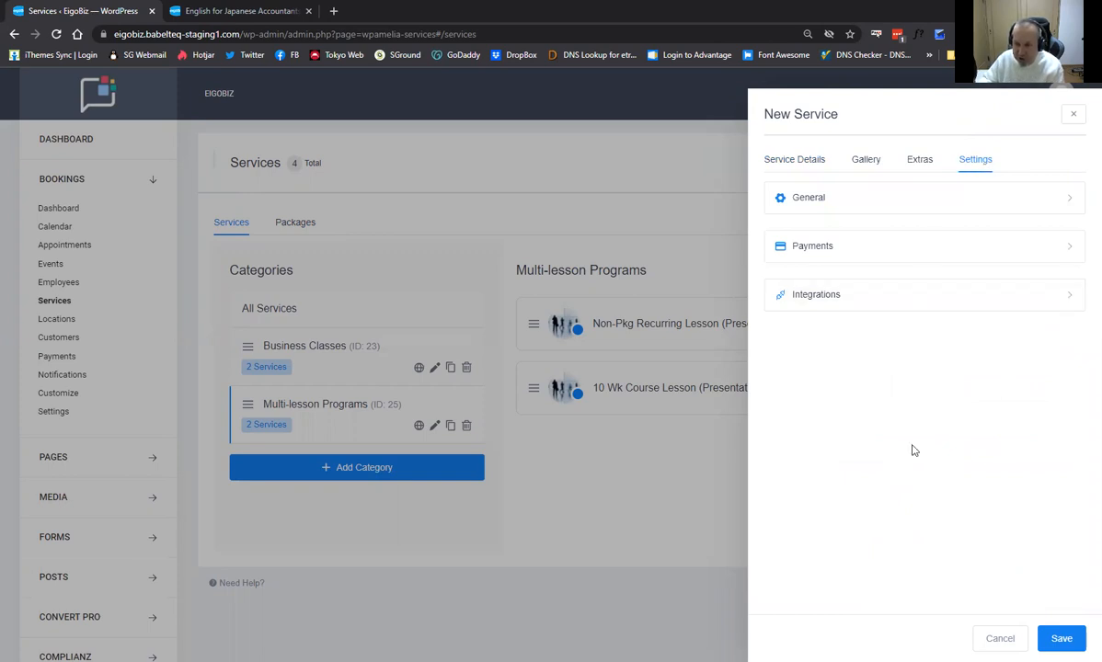
pyautogui.click(1062, 639)
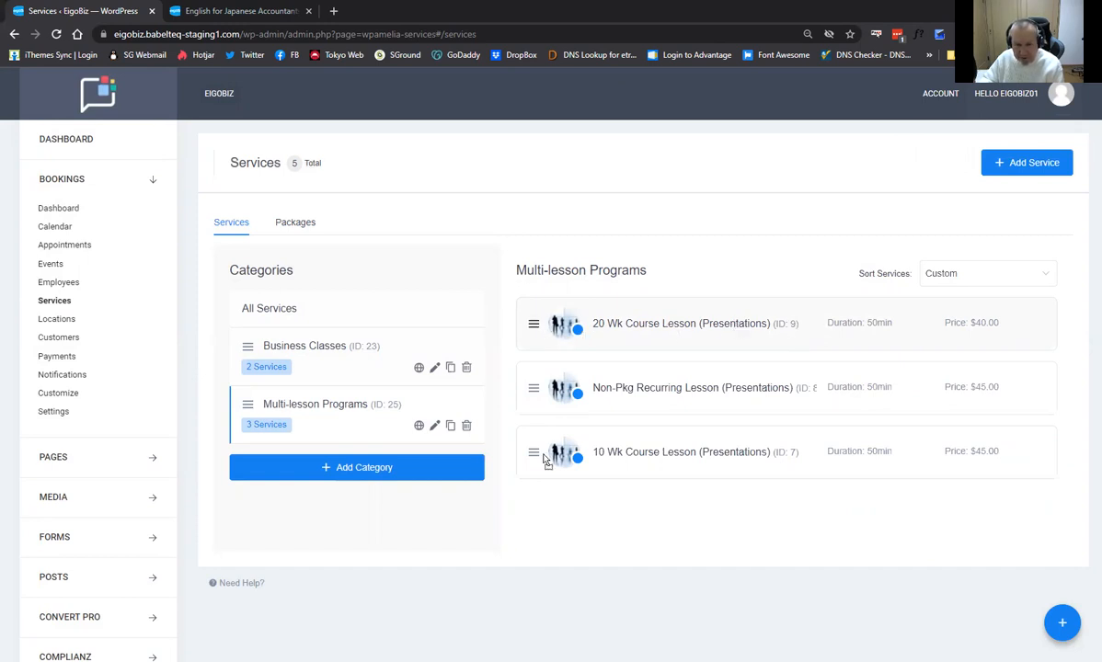
# Move 20 Wk Course Lesson below the 10 Wk row, then return to the packages list.
pyautogui.moveTo(537, 456); pyautogui.dragTo(538, 458)
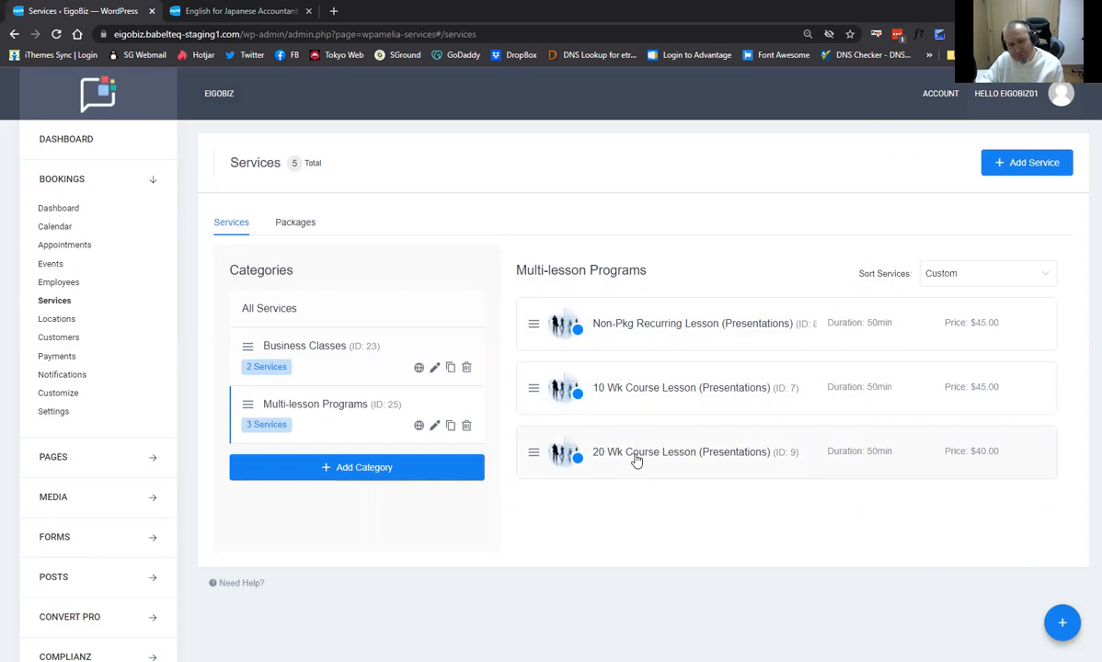
pyautogui.click(307, 230)
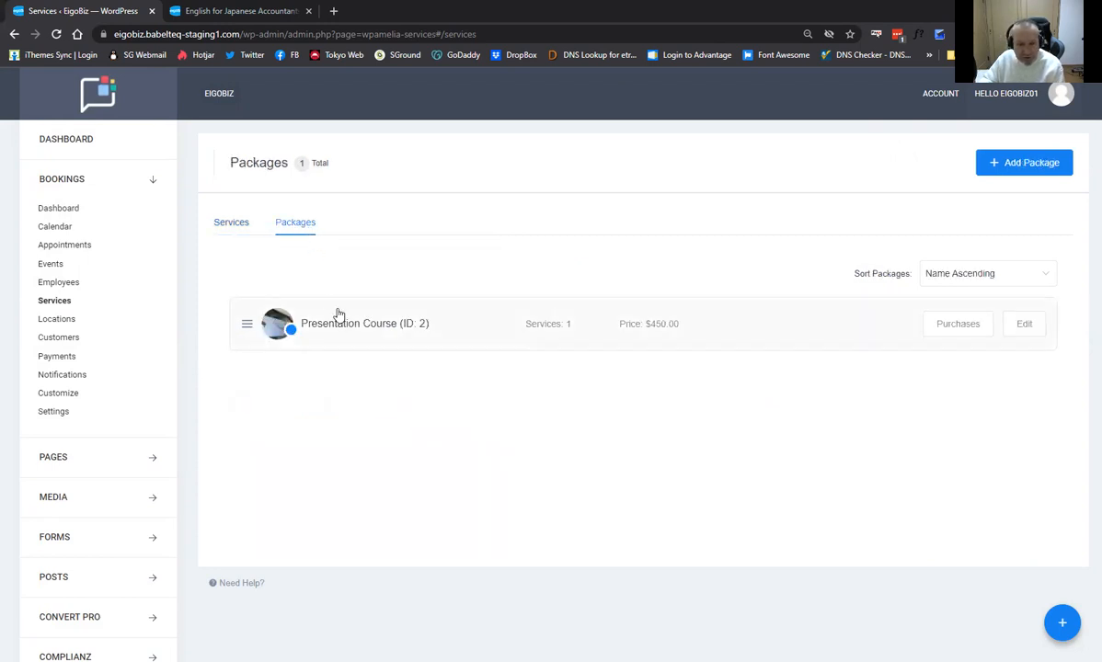
# Duplicate the Presentation Course package and name the copy 20 WK Presentation Course.
pyautogui.click(402, 330)
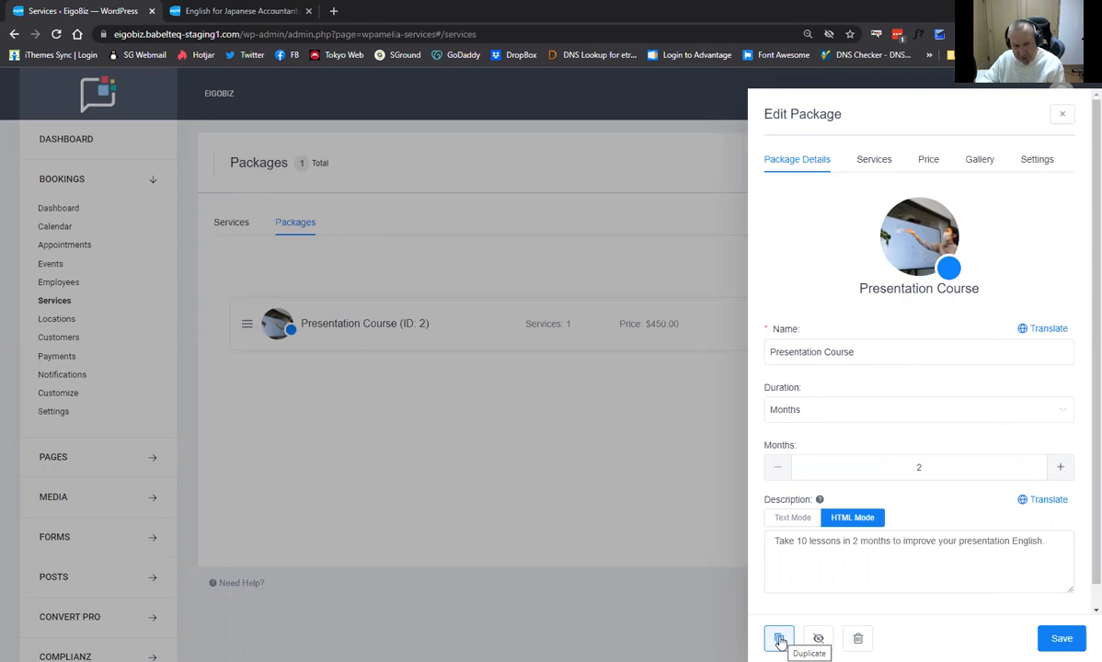
pyautogui.click(779, 641)
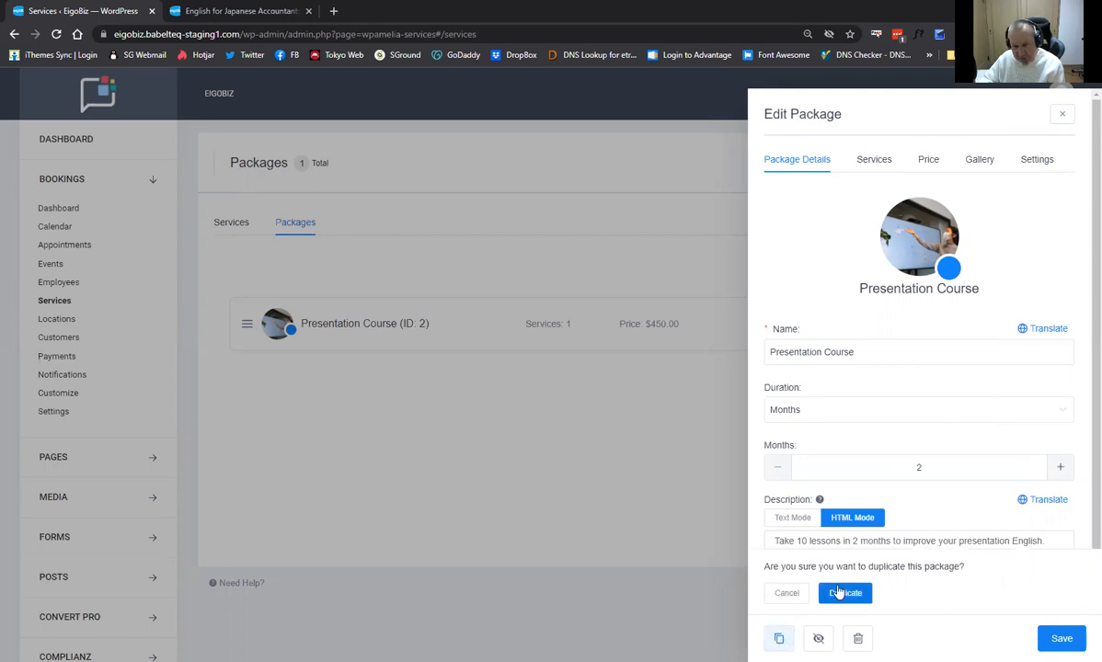
pyautogui.click(844, 591)
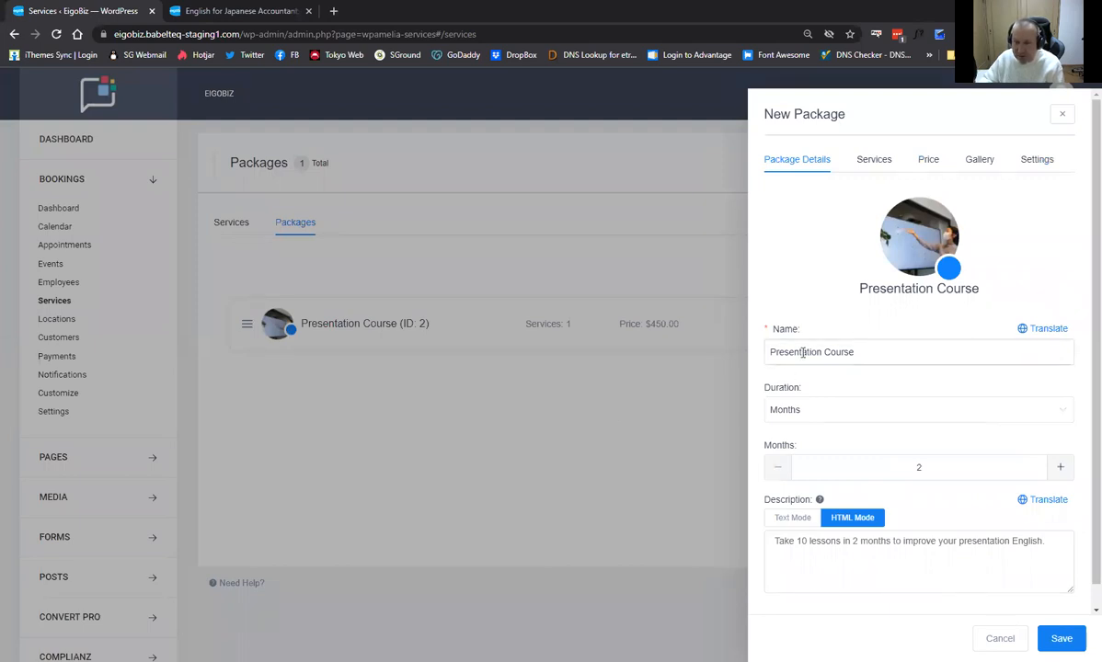
pyautogui.click(769, 357)
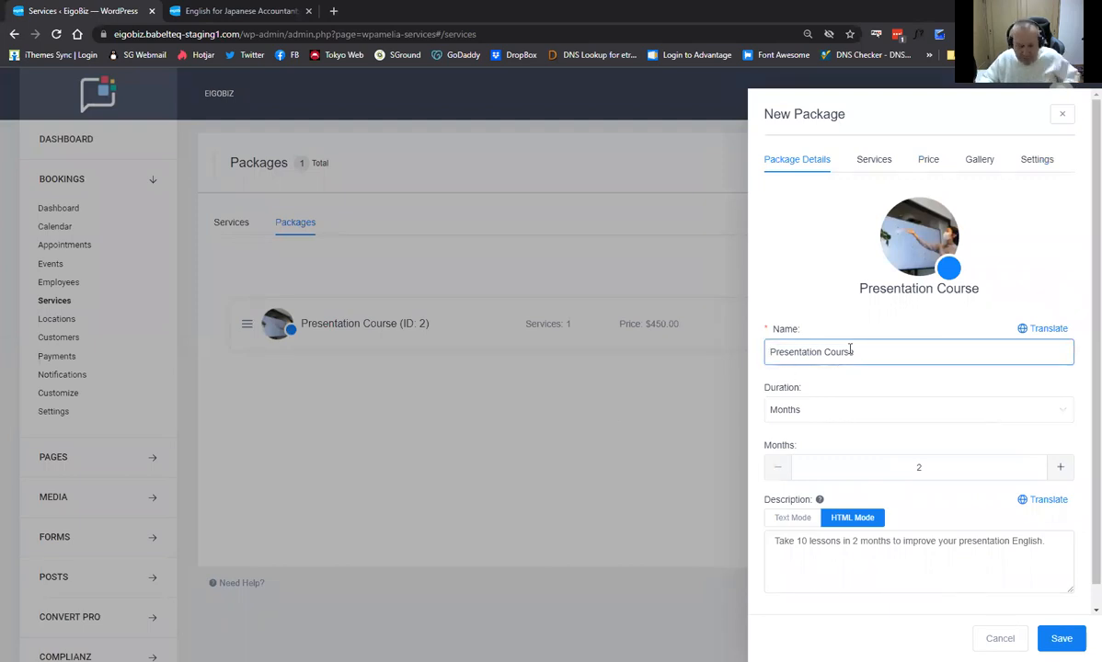
pyautogui.write('20 WK')
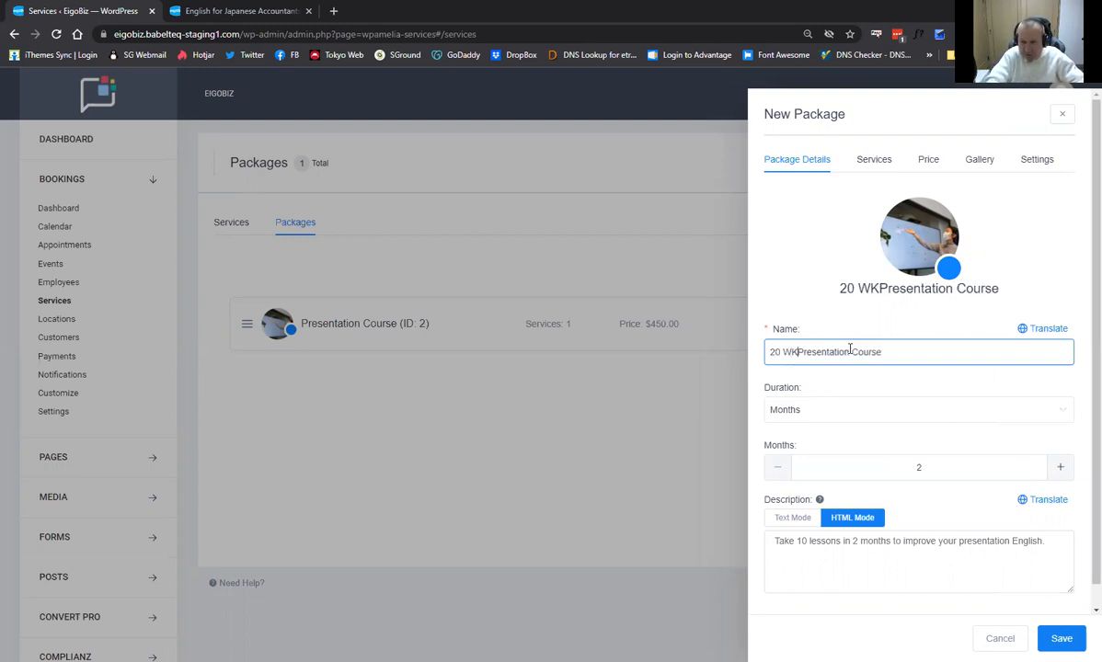
# Update the copy's description to 'Take 20 lessons in 4 months'.
pyautogui.scroll(-1, 842, 389)
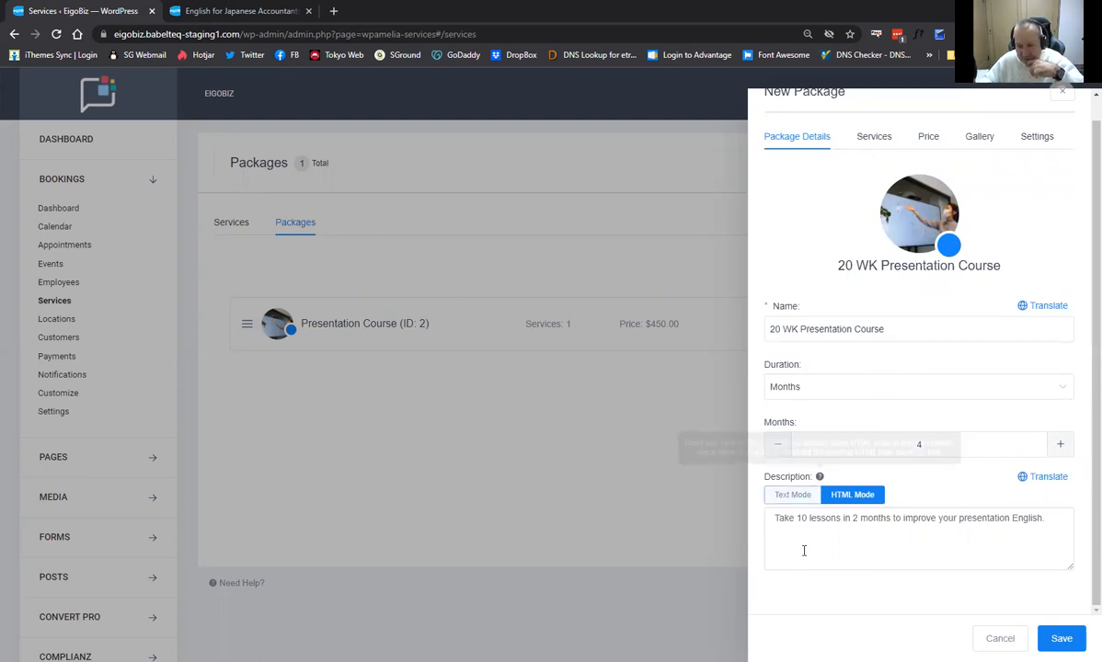
pyautogui.click(797, 519)
pyautogui.press('Delete')
pyautogui.write('2')
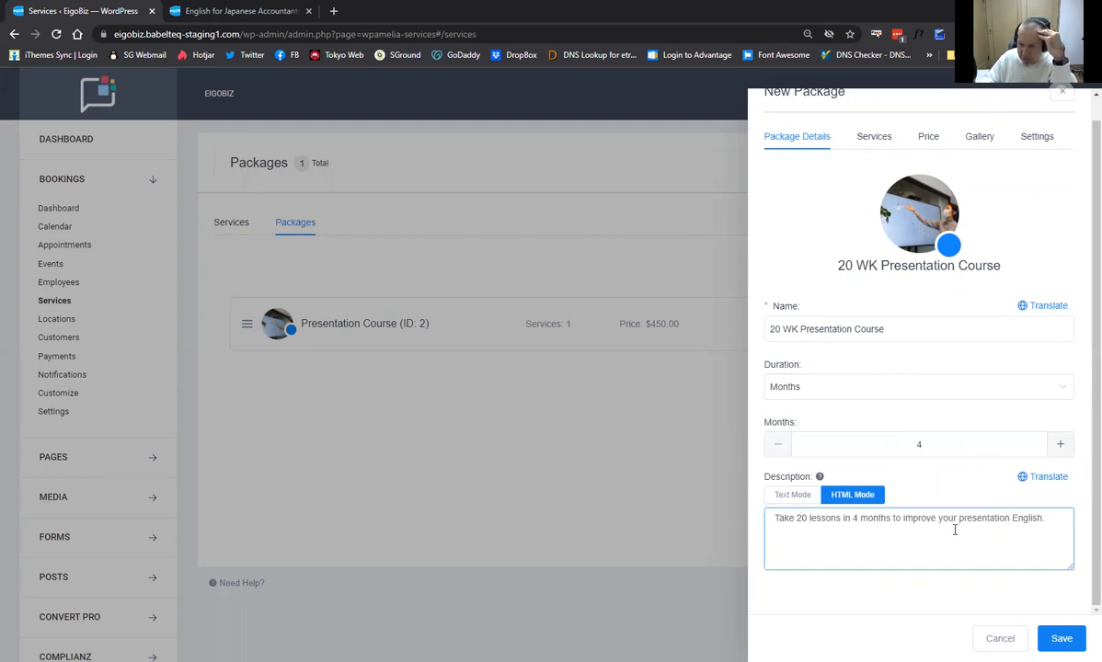
pyautogui.click(874, 136)
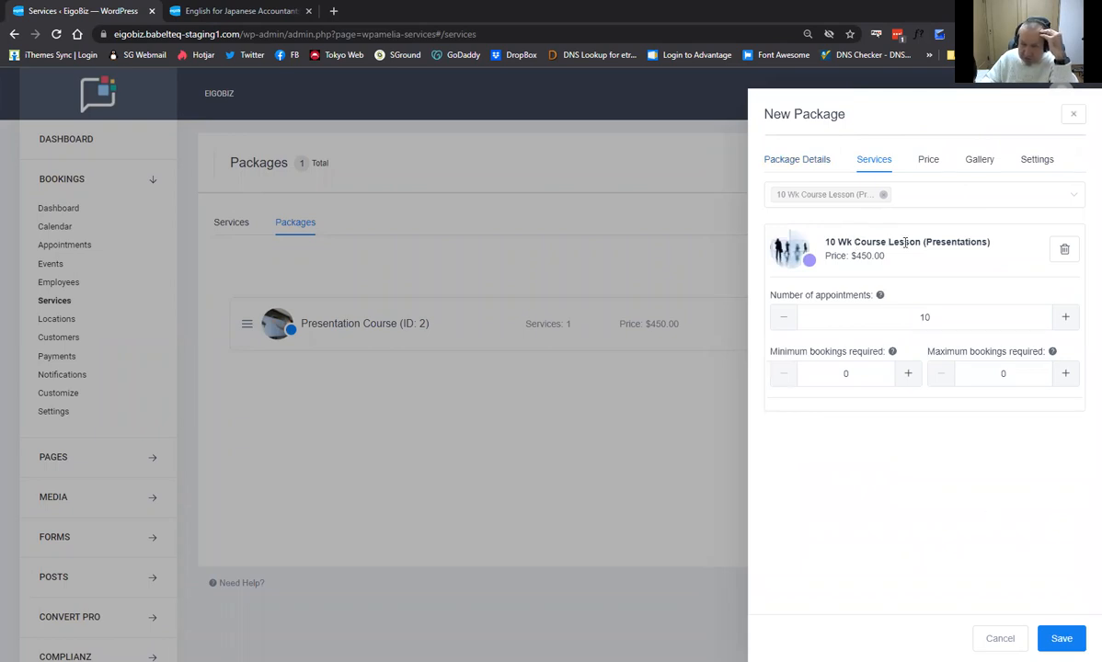
# Replace 10 Wk Course Lesson with 20 Wk Course Lesson (Presentations) in the new package.
pyautogui.click(1064, 249)
pyautogui.click(898, 194)
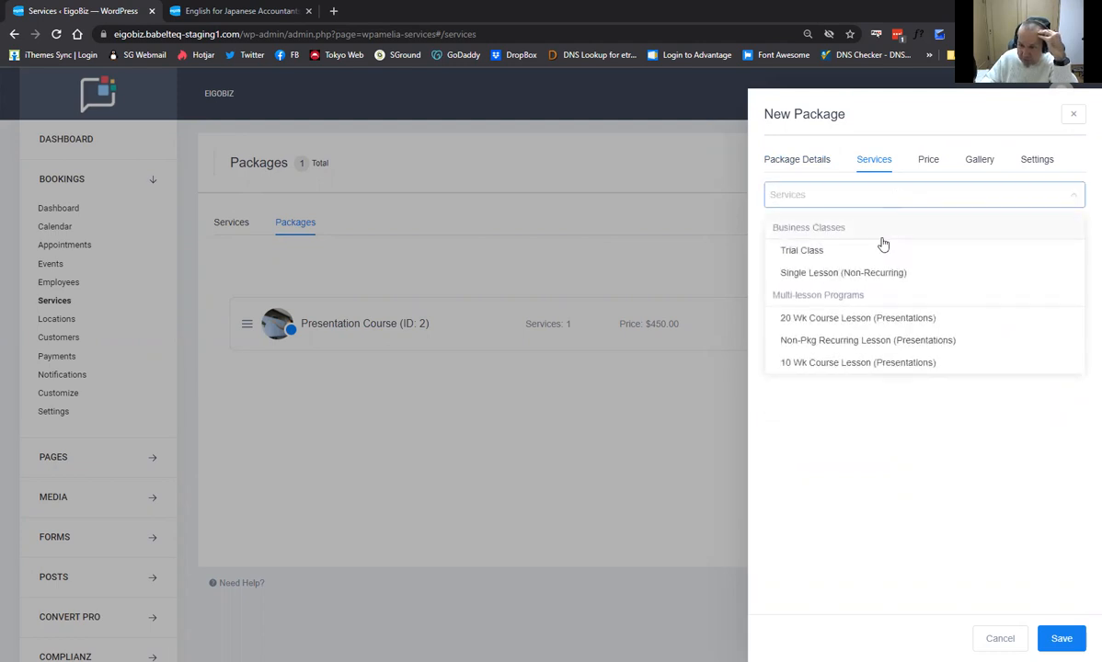
pyautogui.click(844, 322)
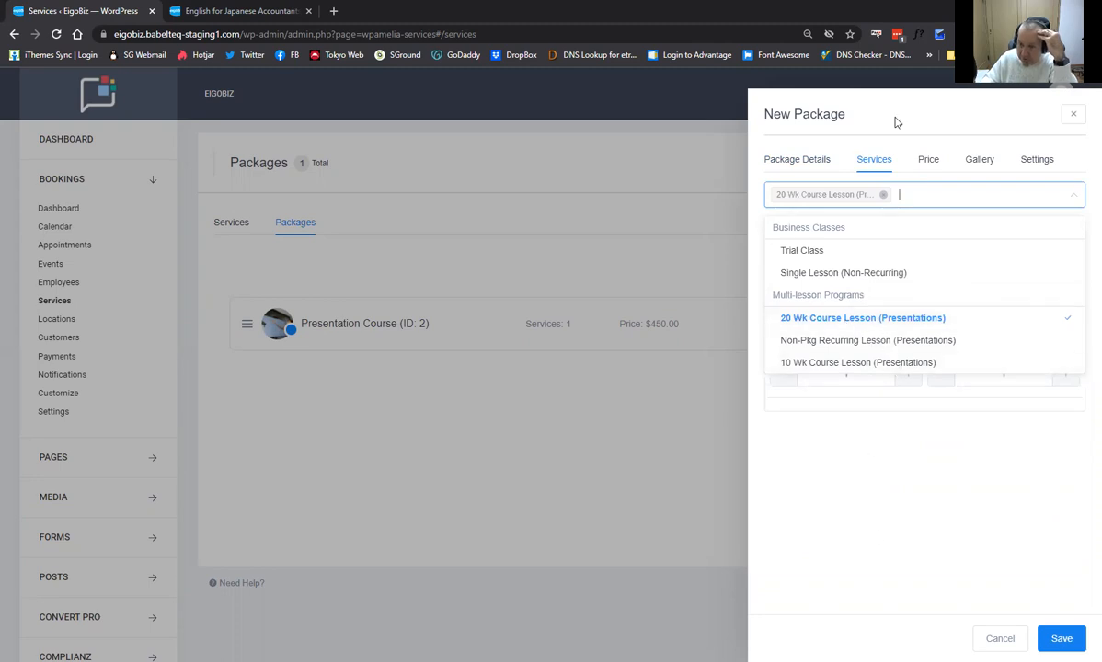
pyautogui.click(928, 162)
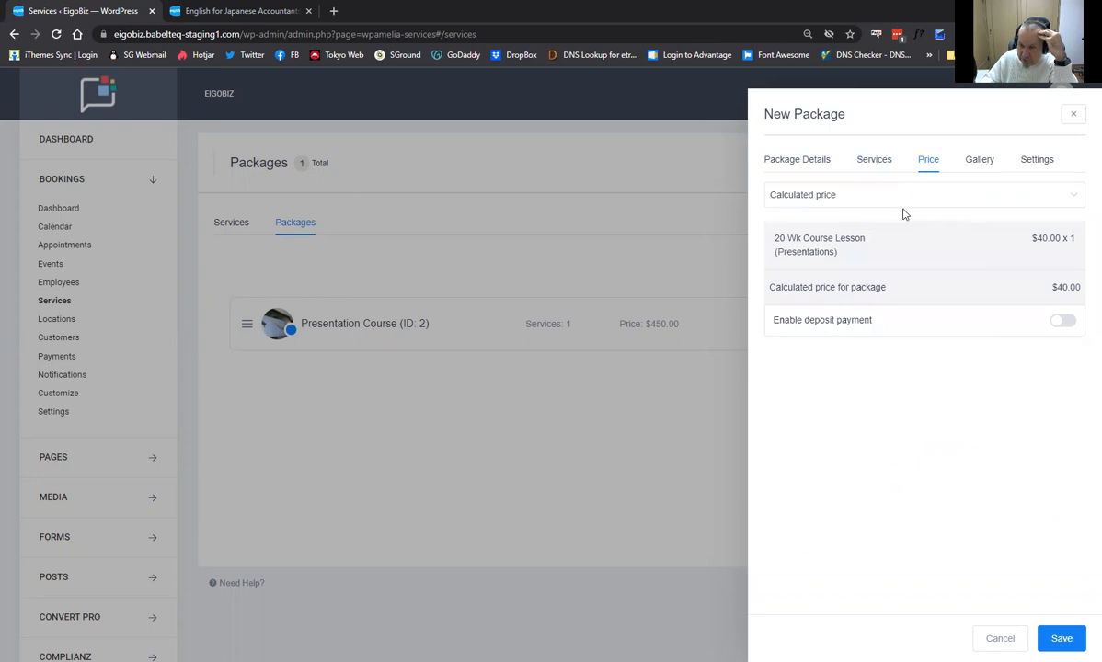
pyautogui.click(793, 161)
pyautogui.scroll(-1, 880, 329)
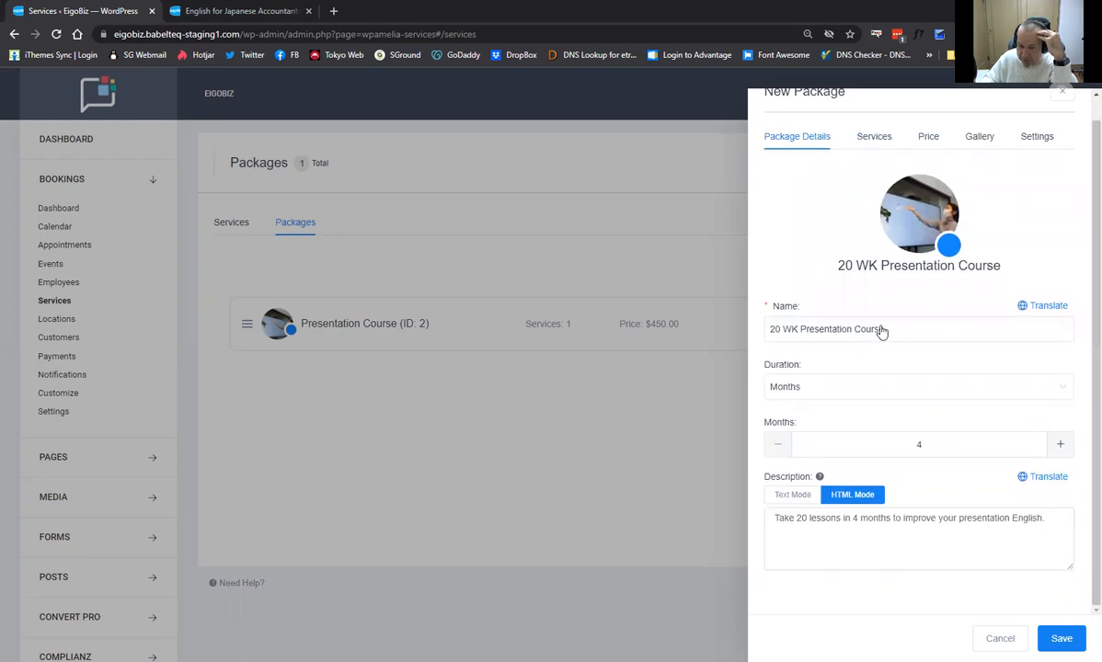
pyautogui.scroll(1, 909, 356)
pyautogui.click(875, 160)
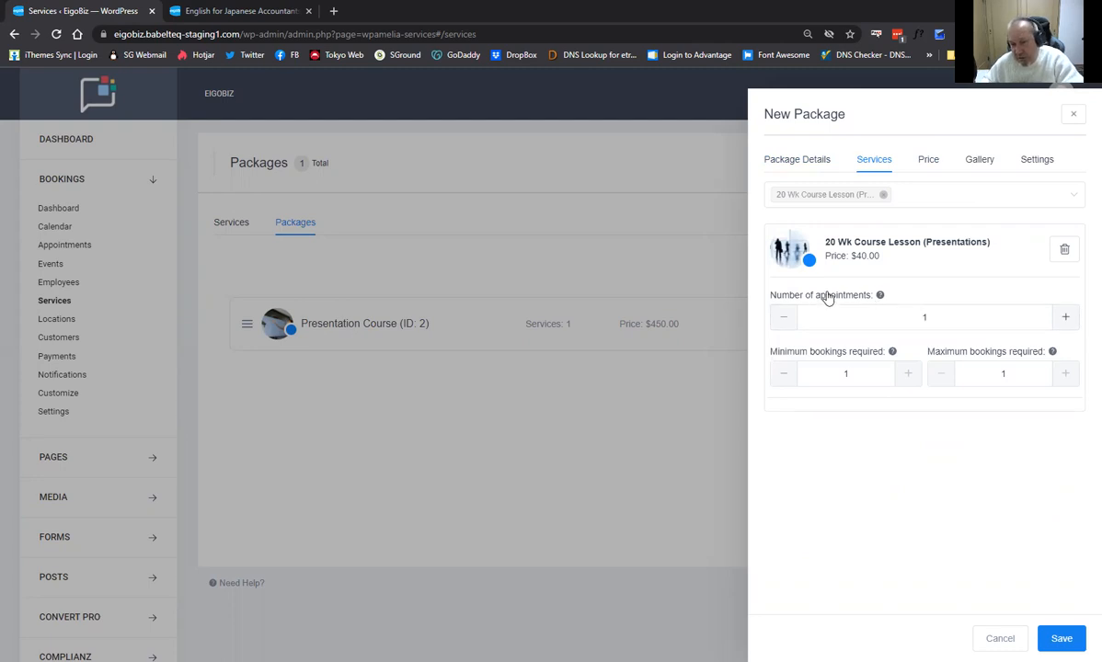
# Set the package to 20 appointments, bringing its price to $800.00.
pyautogui.click(924, 317)
pyautogui.write('20')
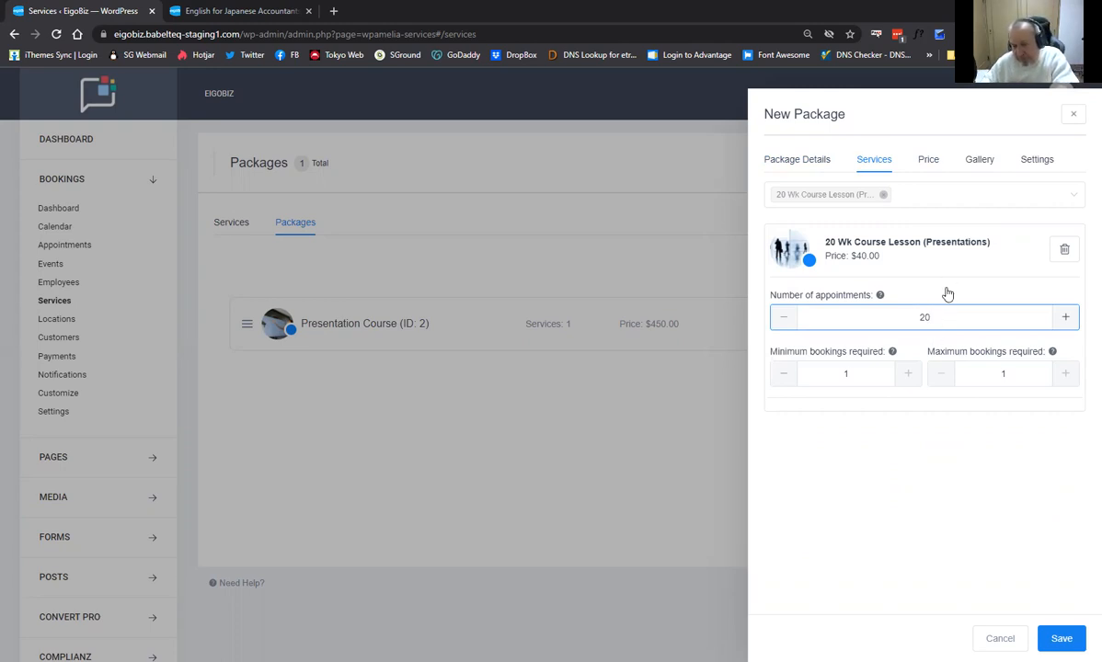
pyautogui.click(949, 445)
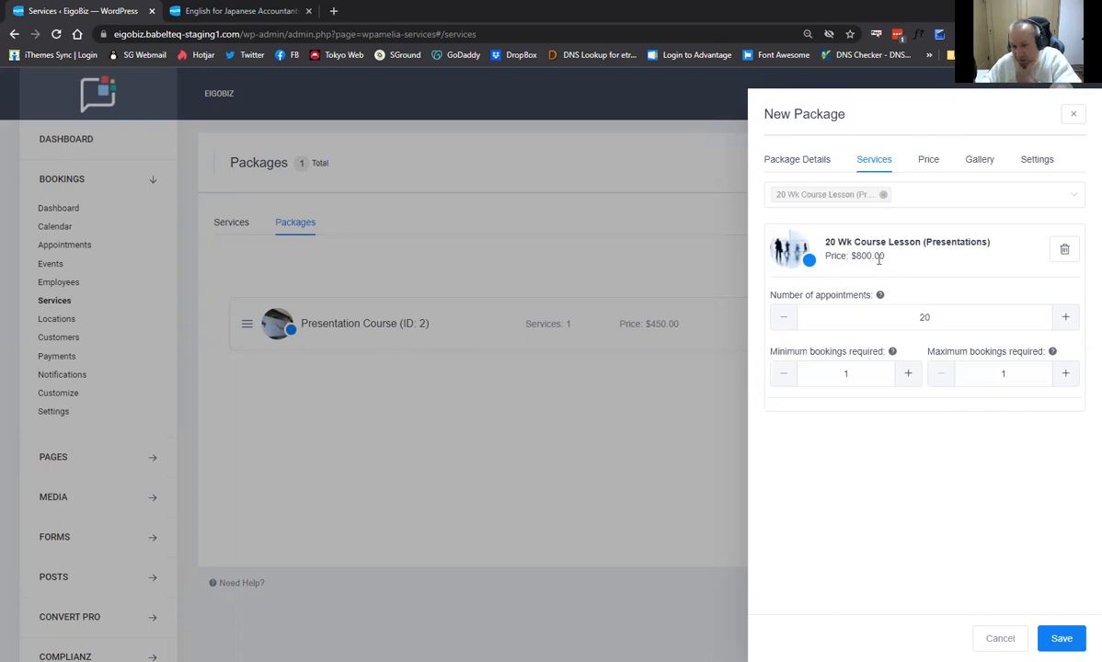
# Review the price, gallery and payment settings, then save the 20 WK package.
pyautogui.click(932, 166)
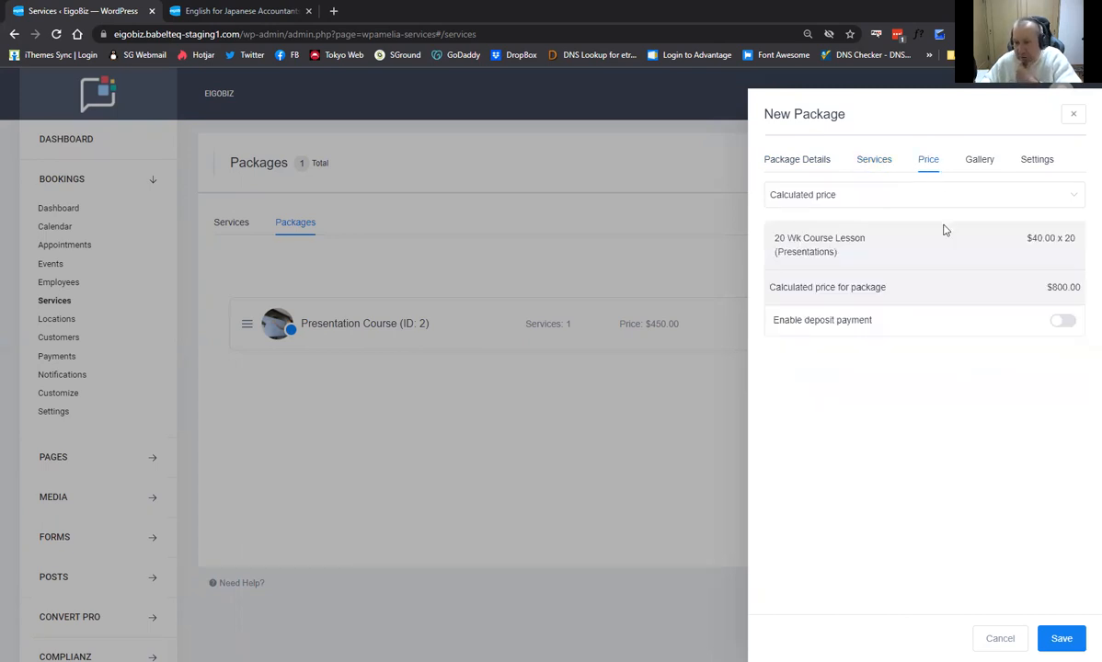
pyautogui.click(980, 161)
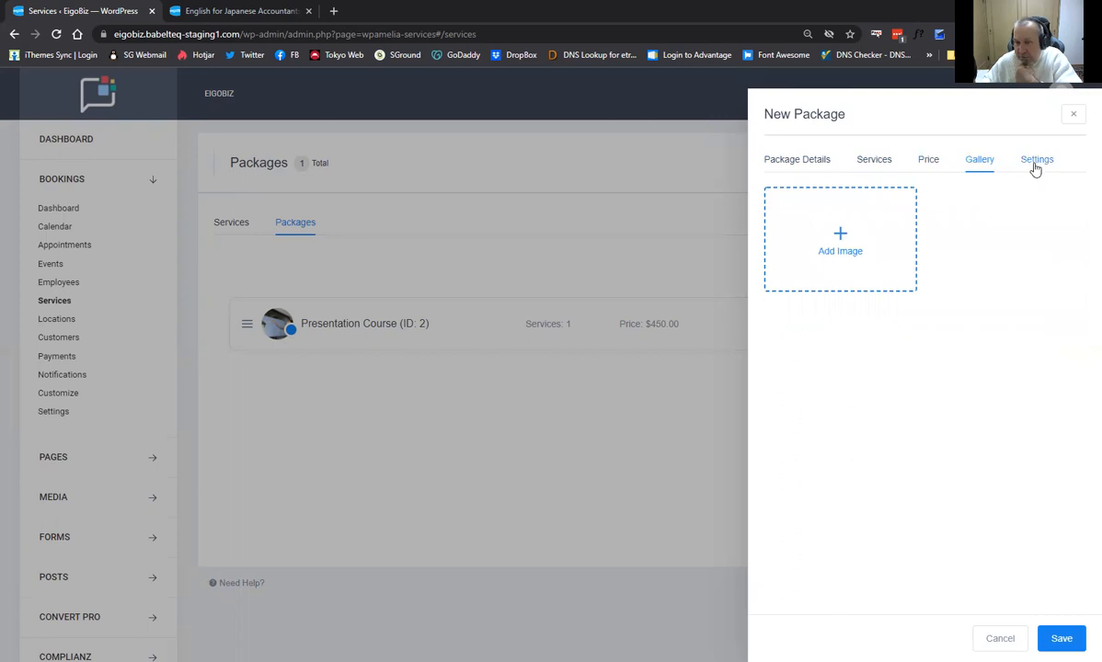
pyautogui.click(1034, 163)
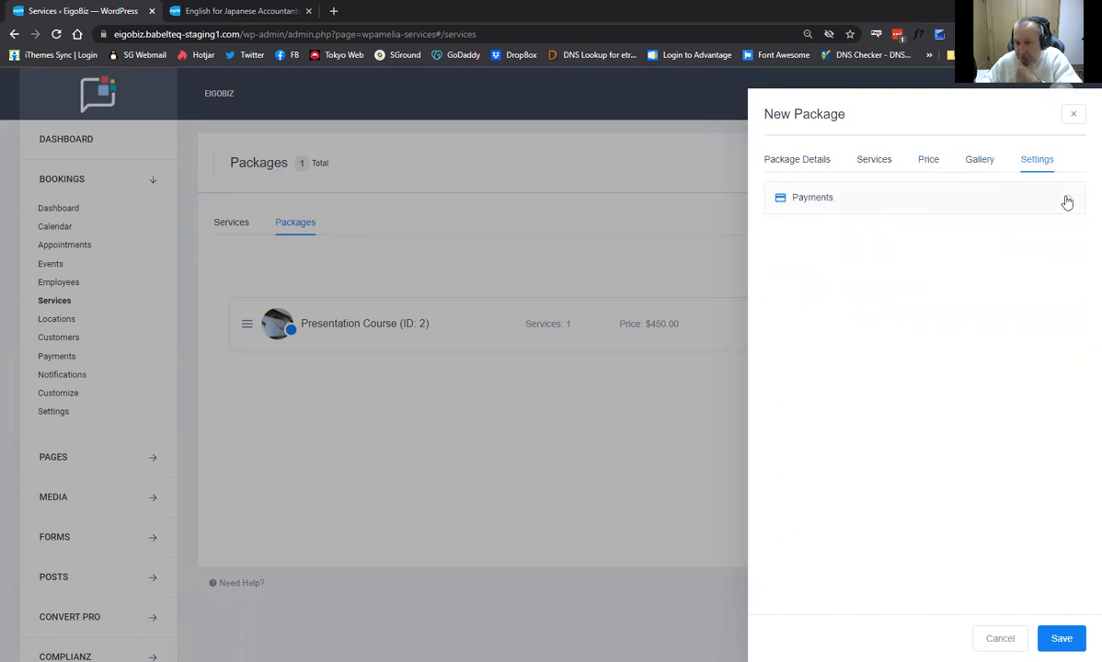
pyautogui.click(1066, 202)
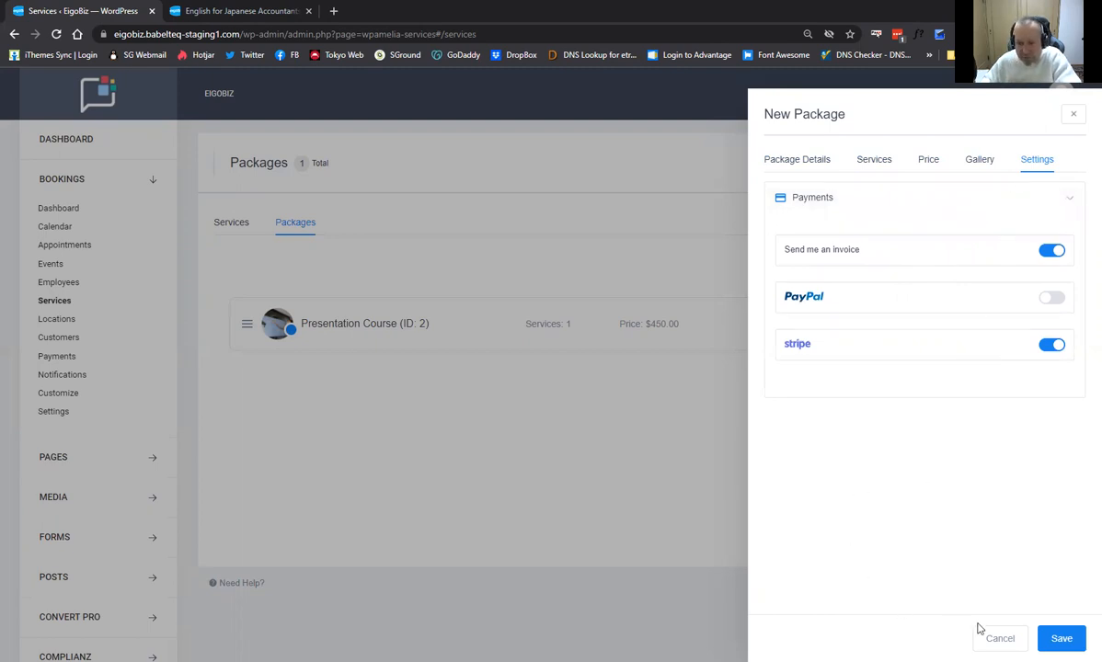
pyautogui.click(1061, 639)
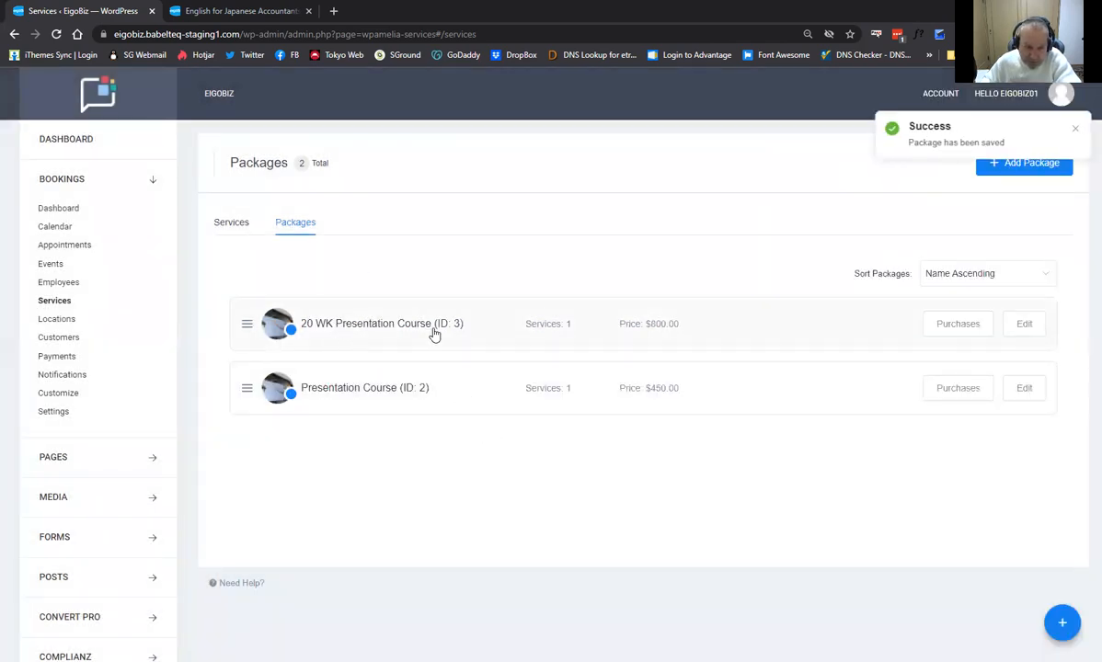
# Rename the original Presentation Course package to '10 WK Presentation Course' and save it.
pyautogui.click(492, 393)
pyautogui.click(777, 356)
pyautogui.write('10 WK Presentation Course')
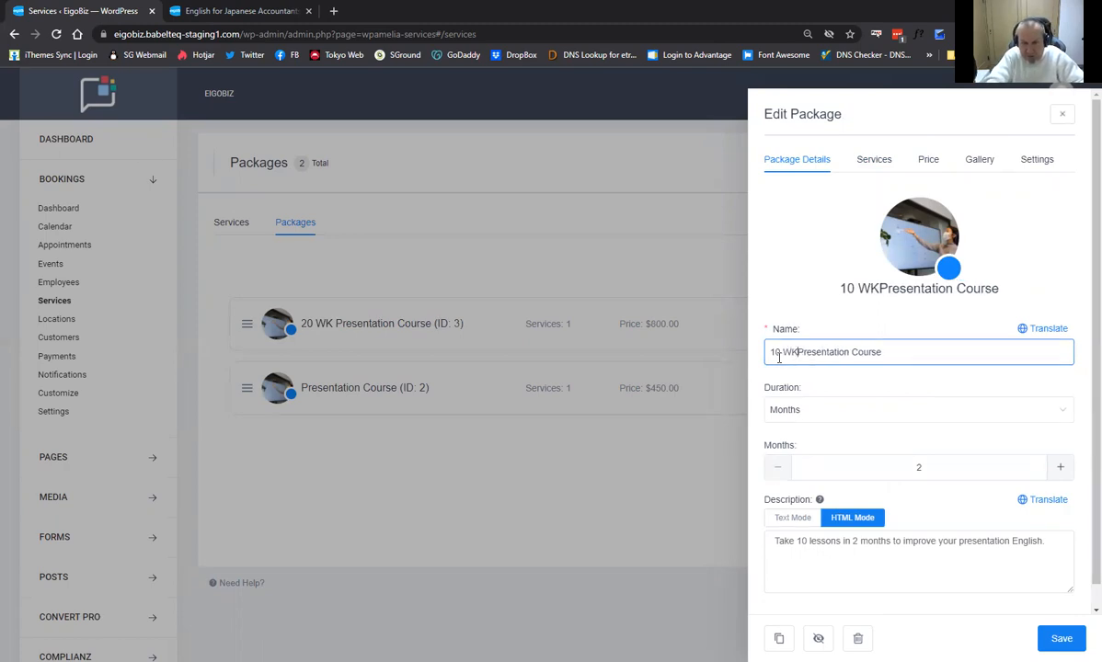
pyautogui.click(1059, 638)
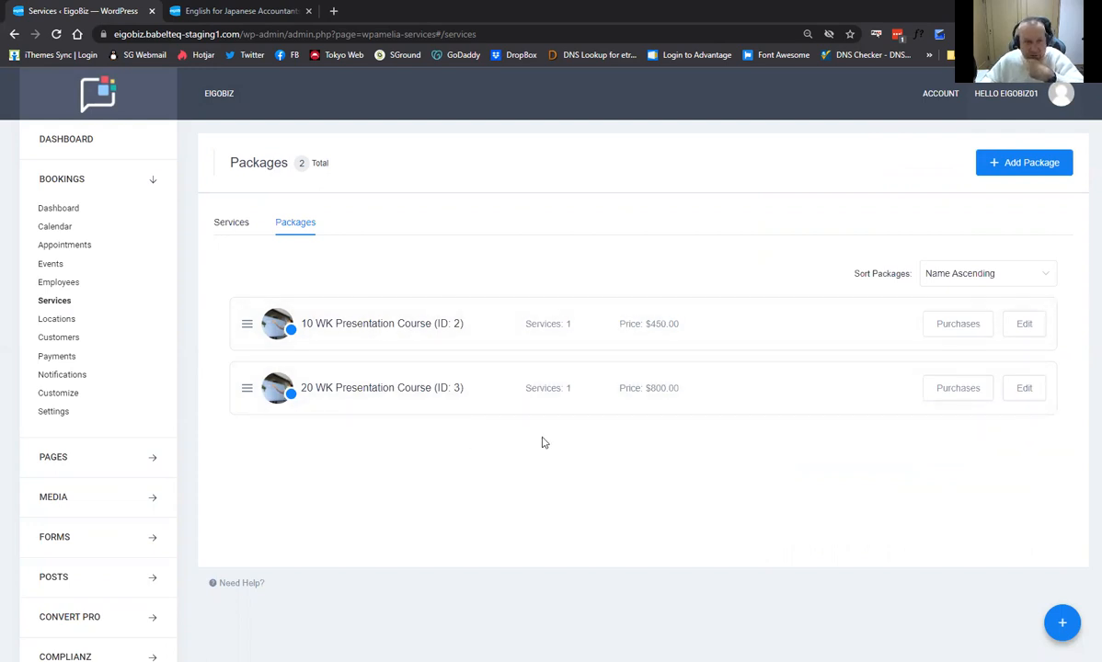
# Open the EigoBiz landing page in the Beaver Builder page editor.
pyautogui.click(247, 12)
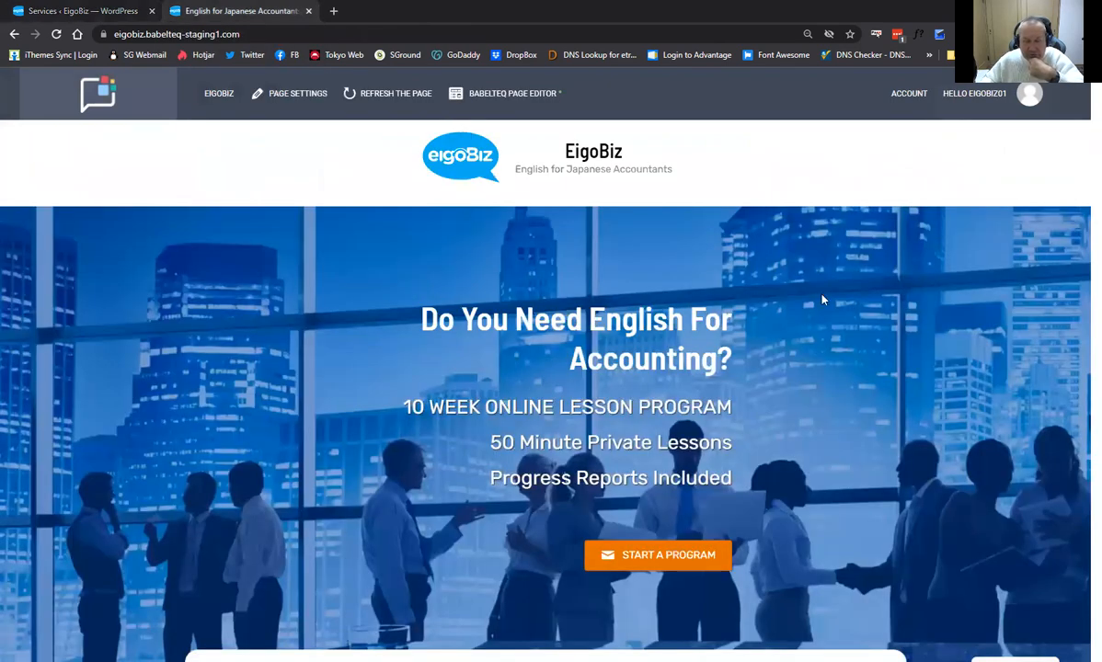
pyautogui.scroll(-10, 744, 320)
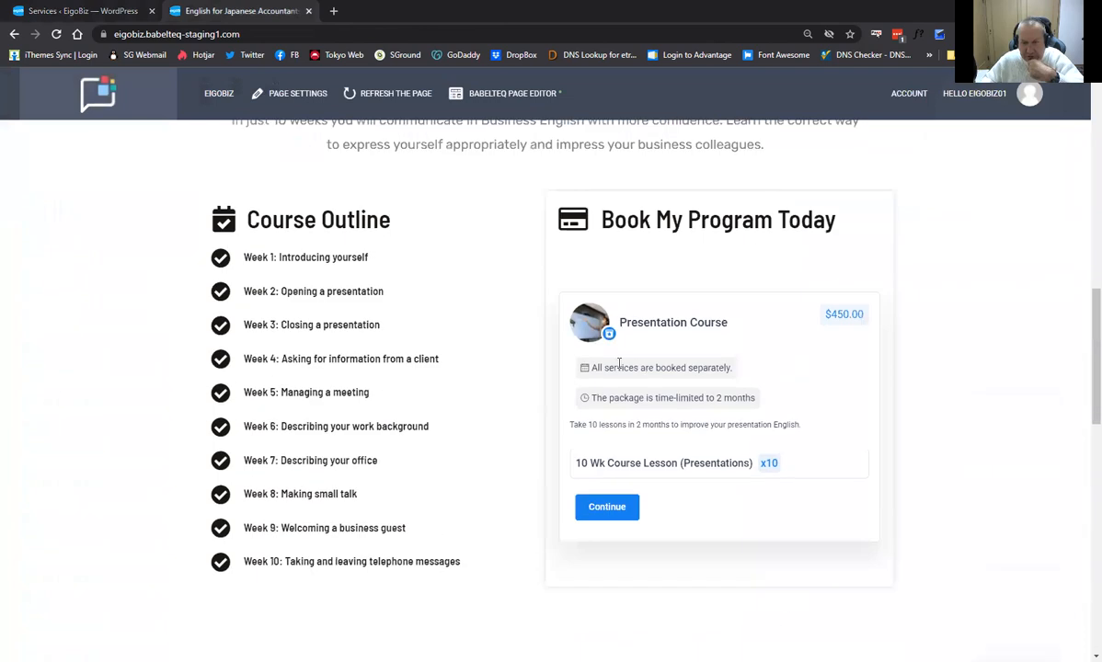
pyautogui.scroll(2, 516, 165)
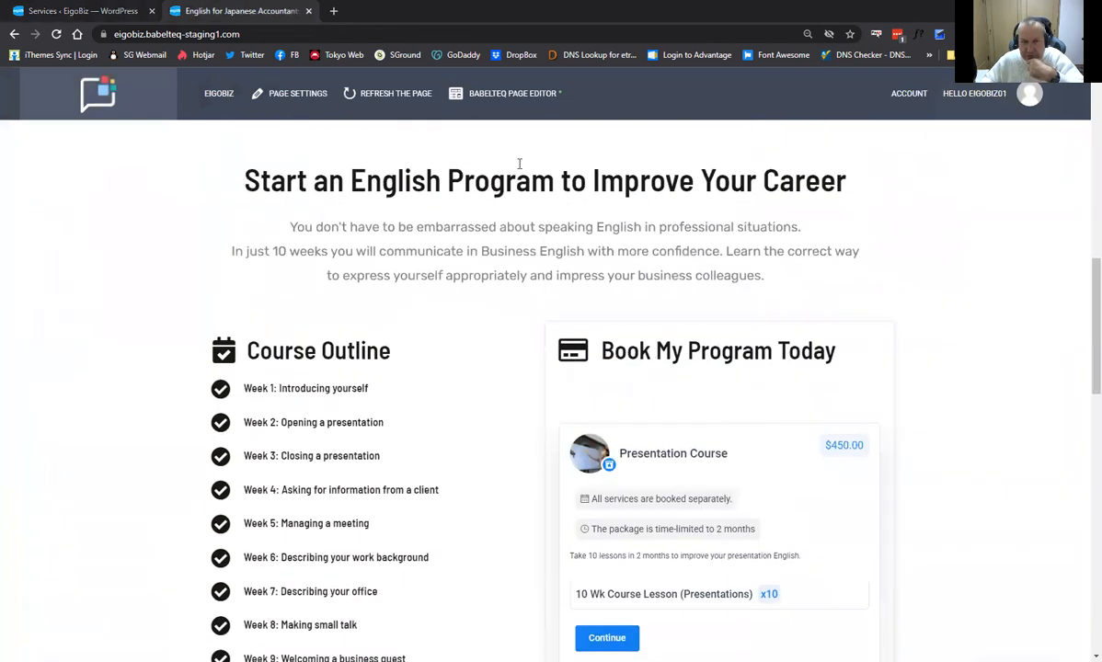
pyautogui.click(520, 95)
pyautogui.scroll(-2, 741, 344)
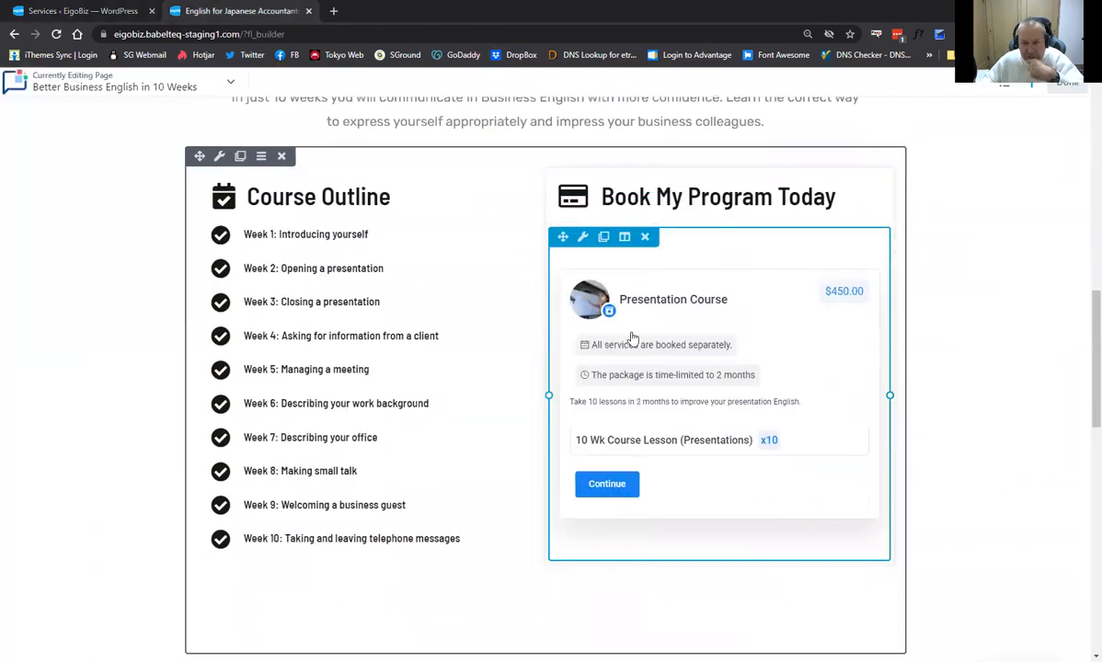
# Delete service=7 from the booking module's shortcode, leaving [ameliabooking show=packages], and save.
pyautogui.click(711, 347)
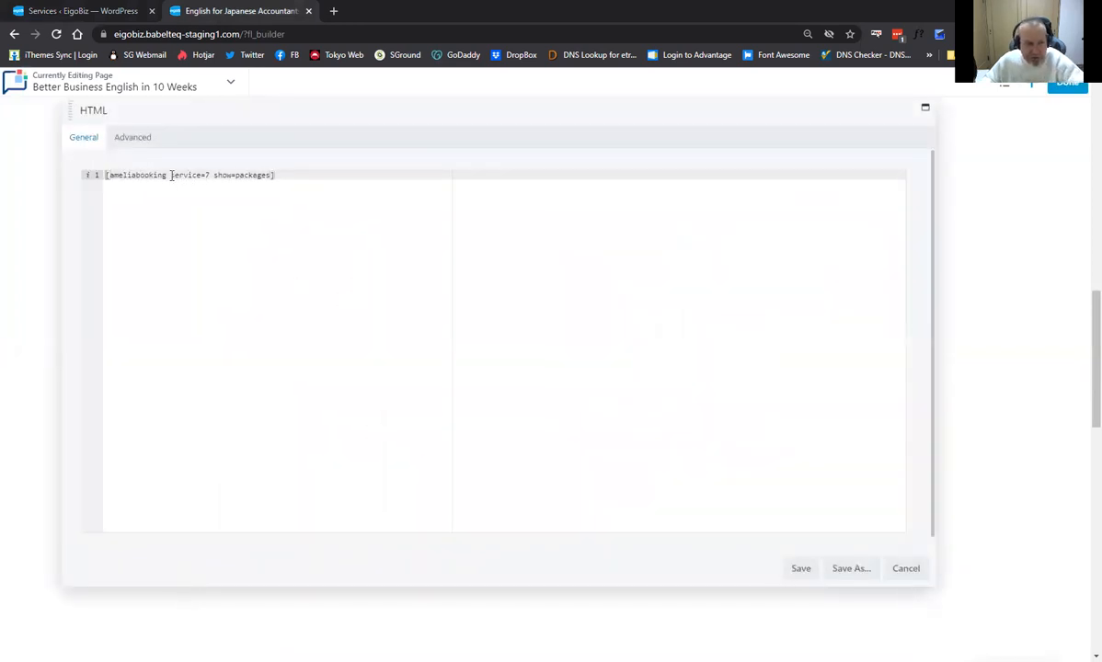
pyautogui.moveTo(170, 174); pyautogui.dragTo(211, 173)
pyautogui.press('BackSpace')
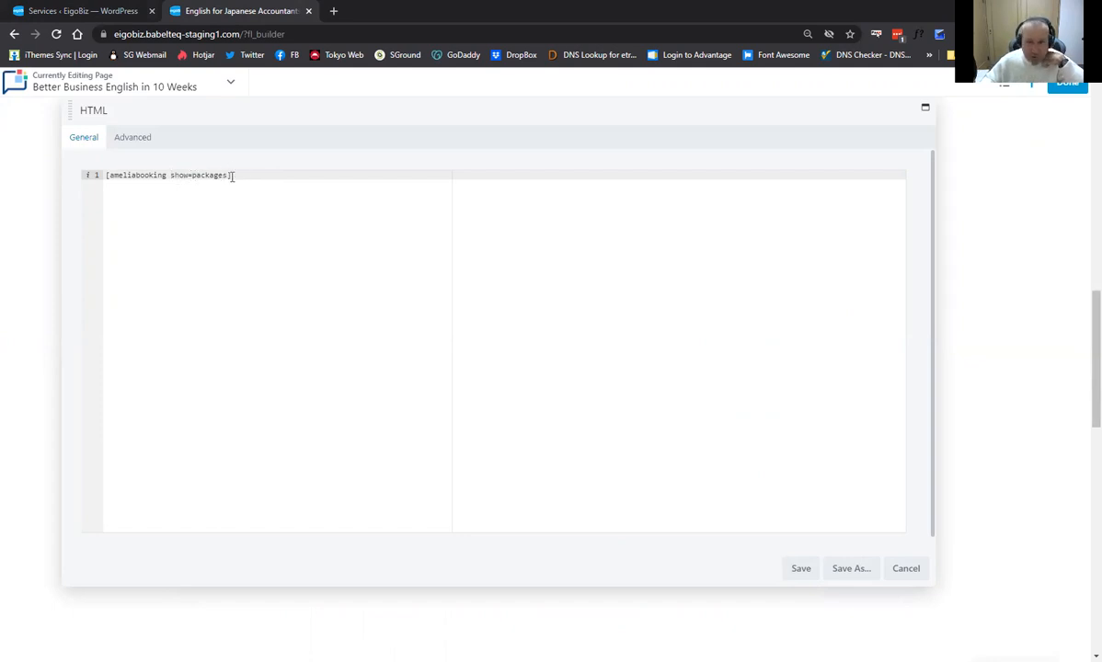
pyautogui.click(800, 570)
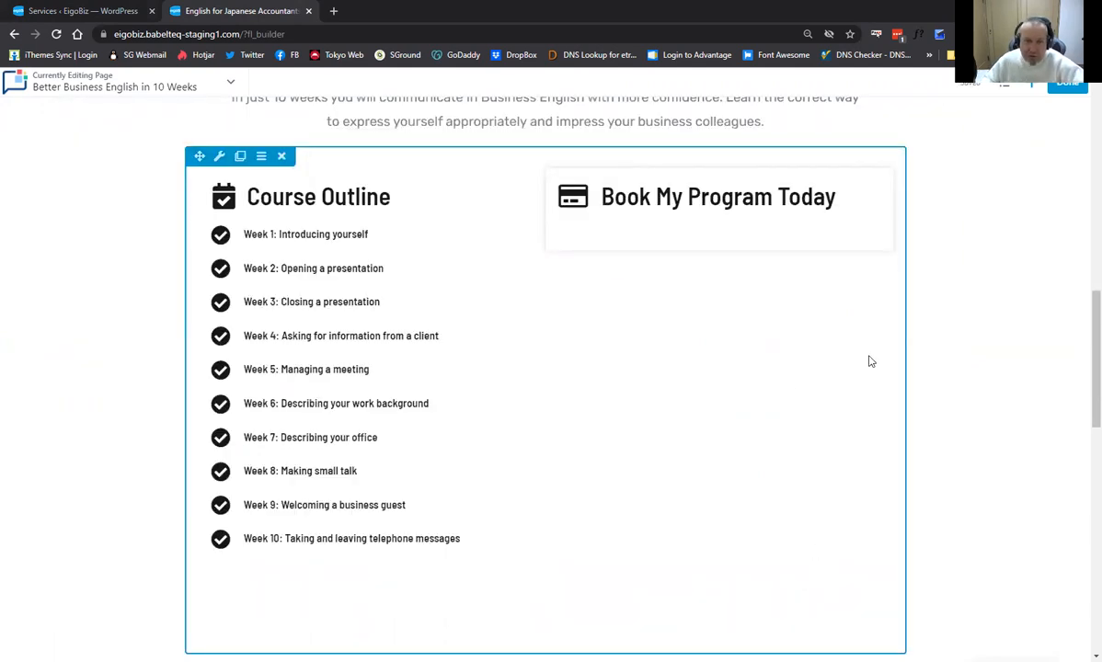
# Finish editing and publish the landing page changes.
pyautogui.scroll(3, 866, 363)
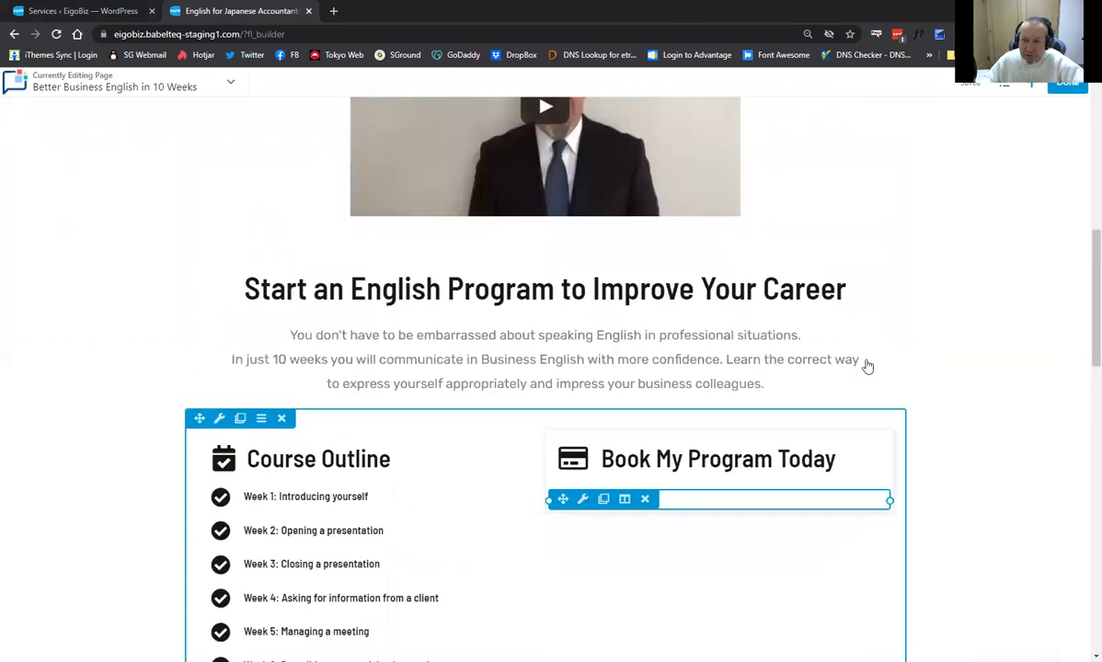
pyautogui.click(1062, 83)
pyautogui.click(1067, 83)
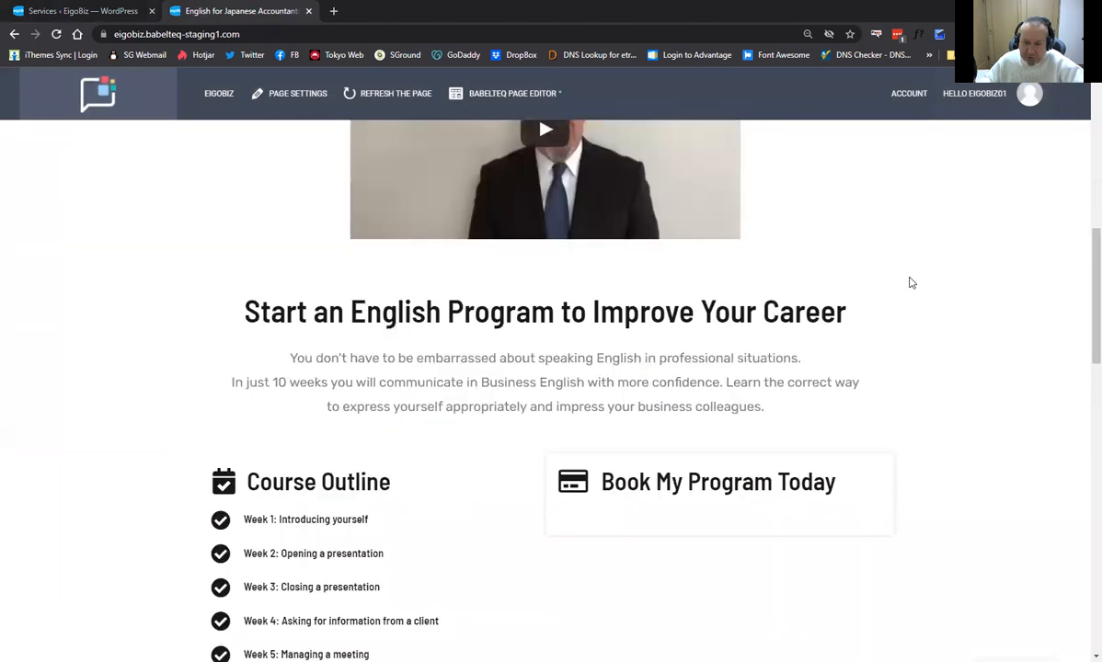
# Reload the live landing page and scroll to the Book My Program Today section.
pyautogui.click(401, 99)
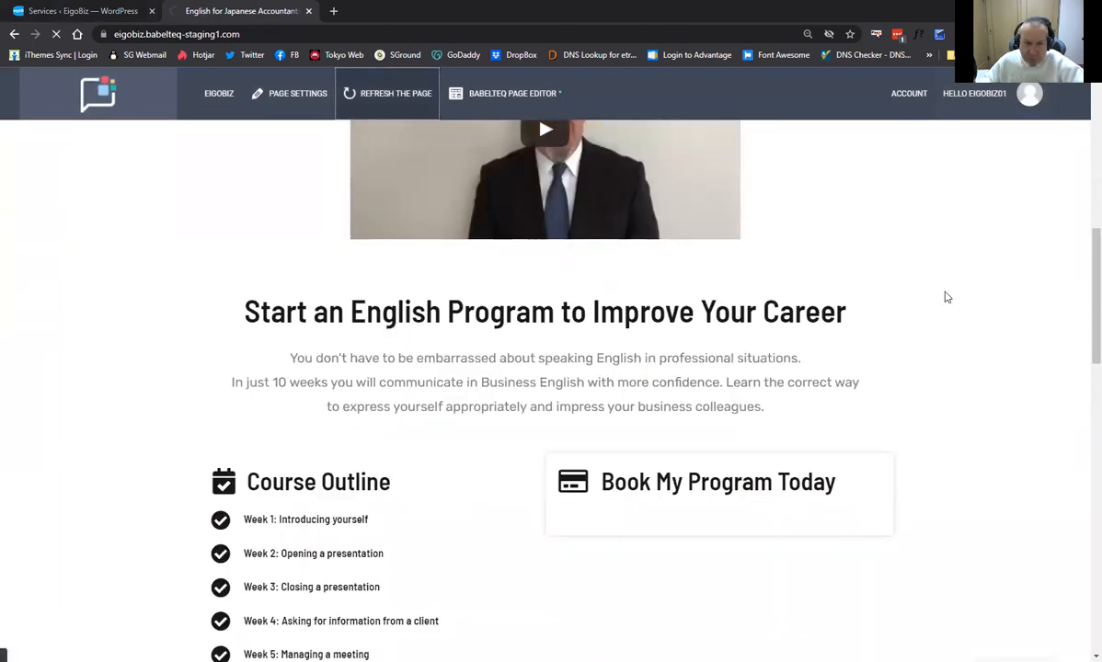
pyautogui.scroll(-3, 827, 267)
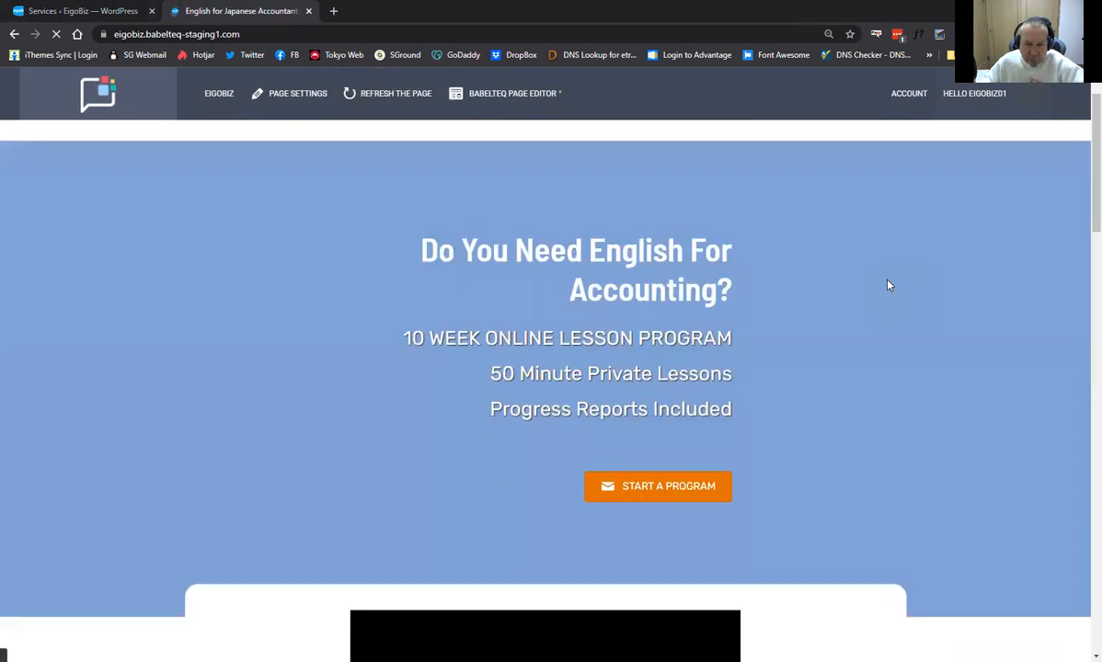
pyautogui.scroll(-8, 823, 273)
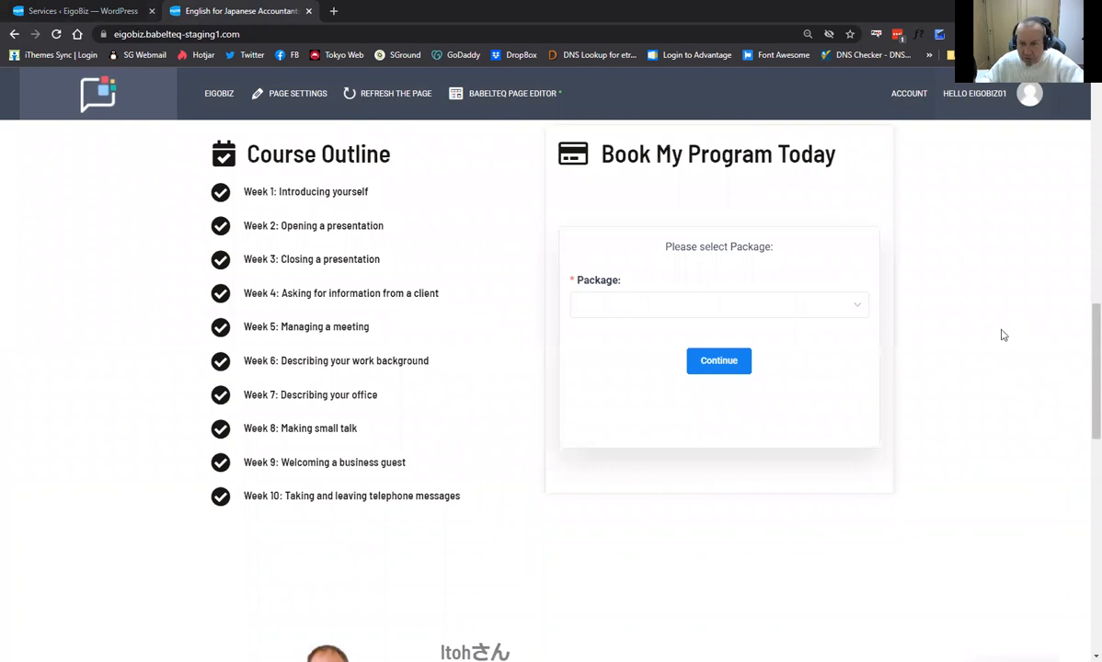
pyautogui.scroll(1, 1000, 333)
pyautogui.scroll(1, 1003, 333)
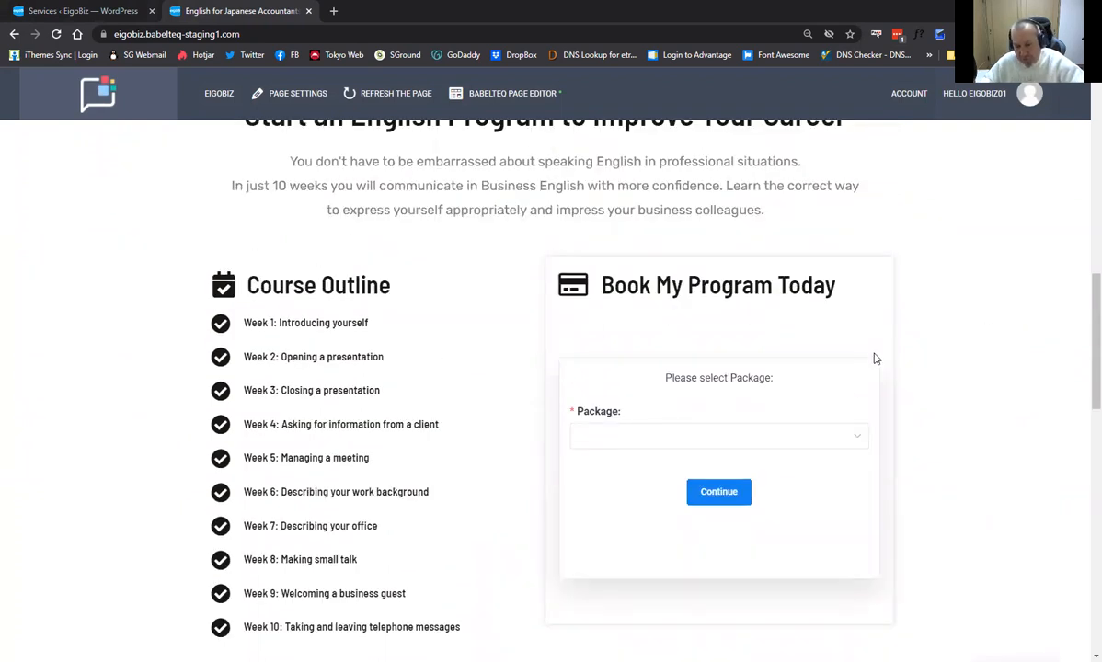
pyautogui.scroll(-1, 796, 351)
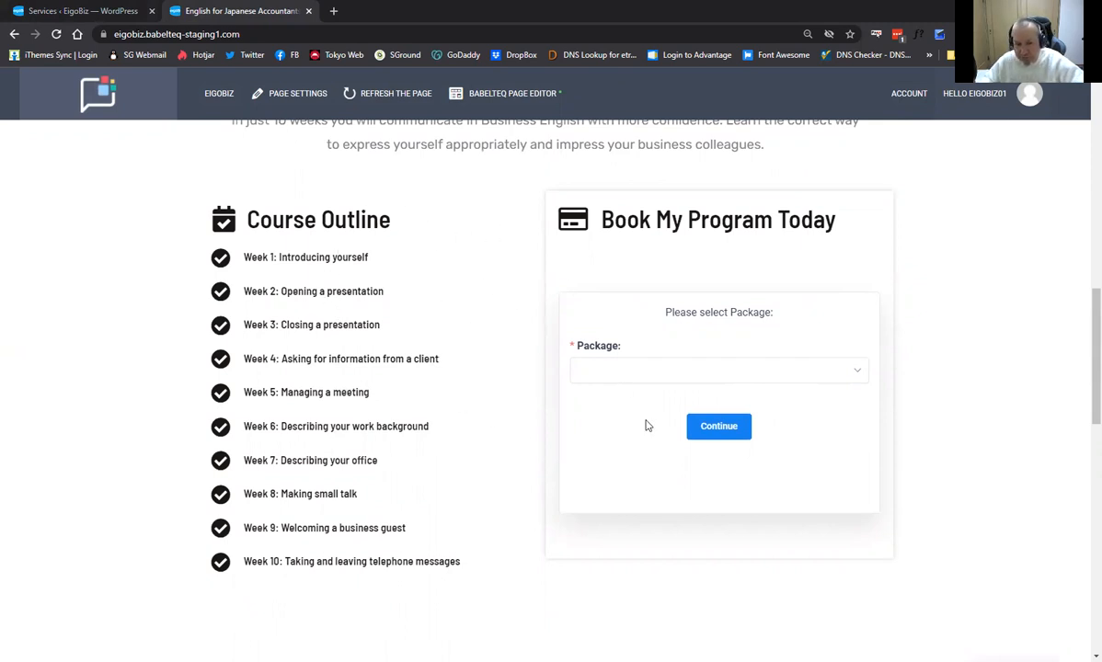
# Pick 20 WK Presentation Course in the Package dropdown, view its details, then go back.
pyautogui.click(740, 372)
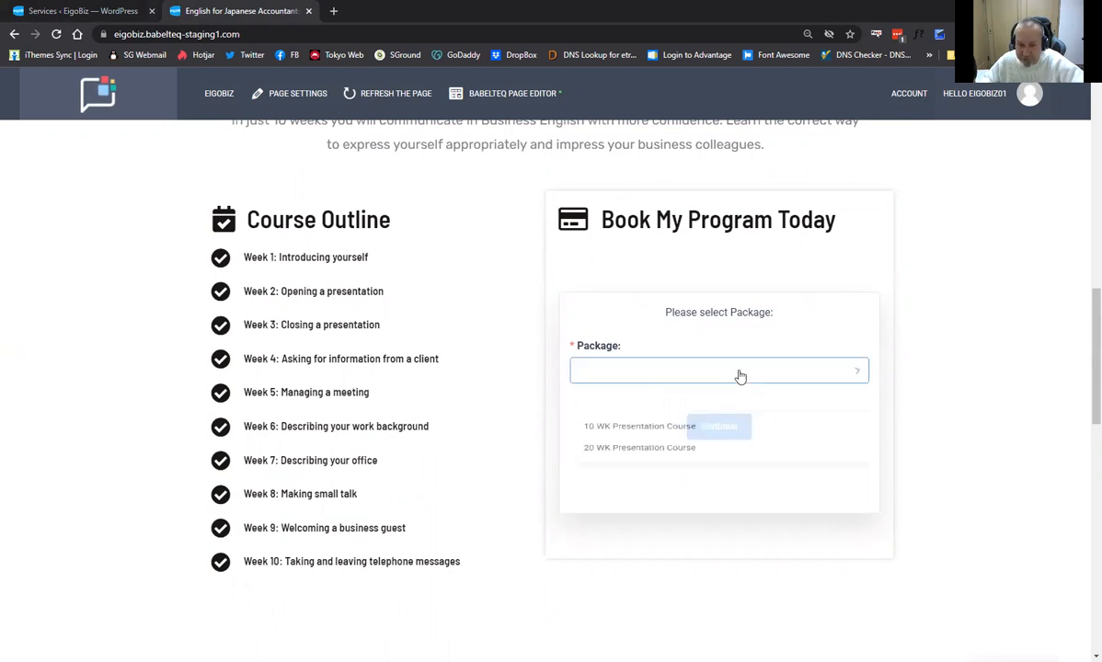
pyautogui.click(657, 456)
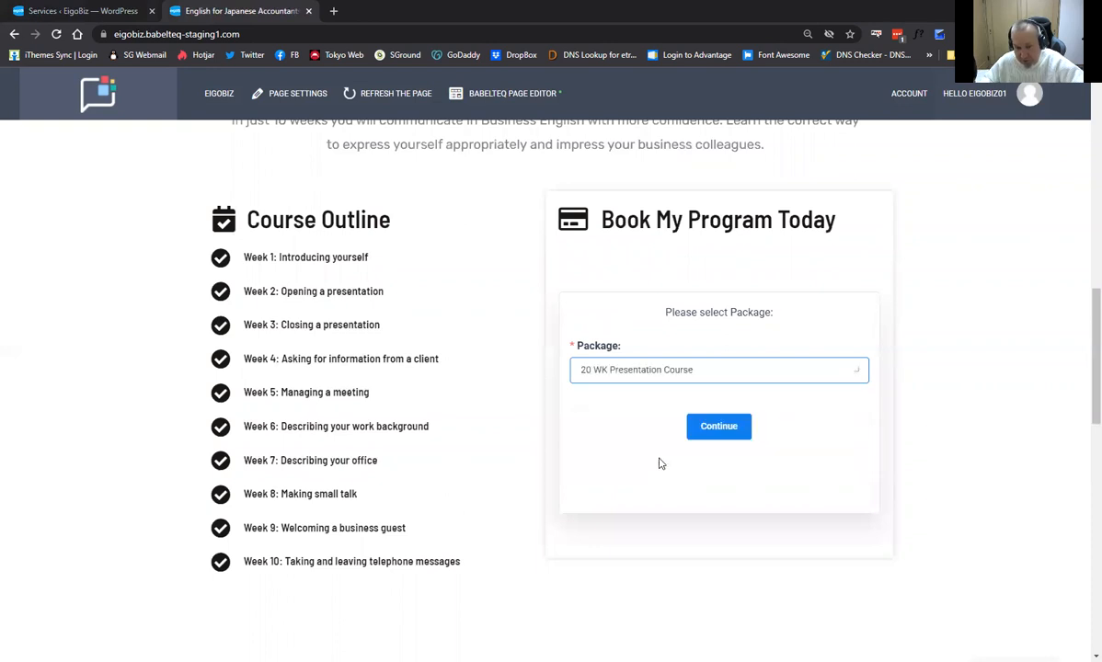
pyautogui.click(725, 433)
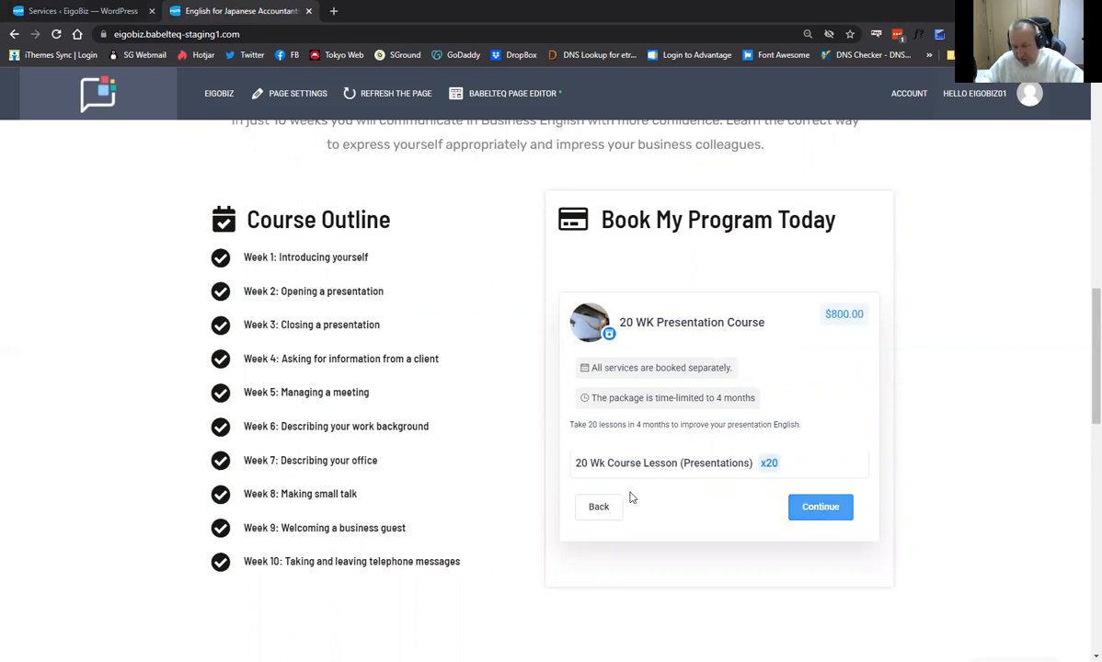
pyautogui.click(605, 509)
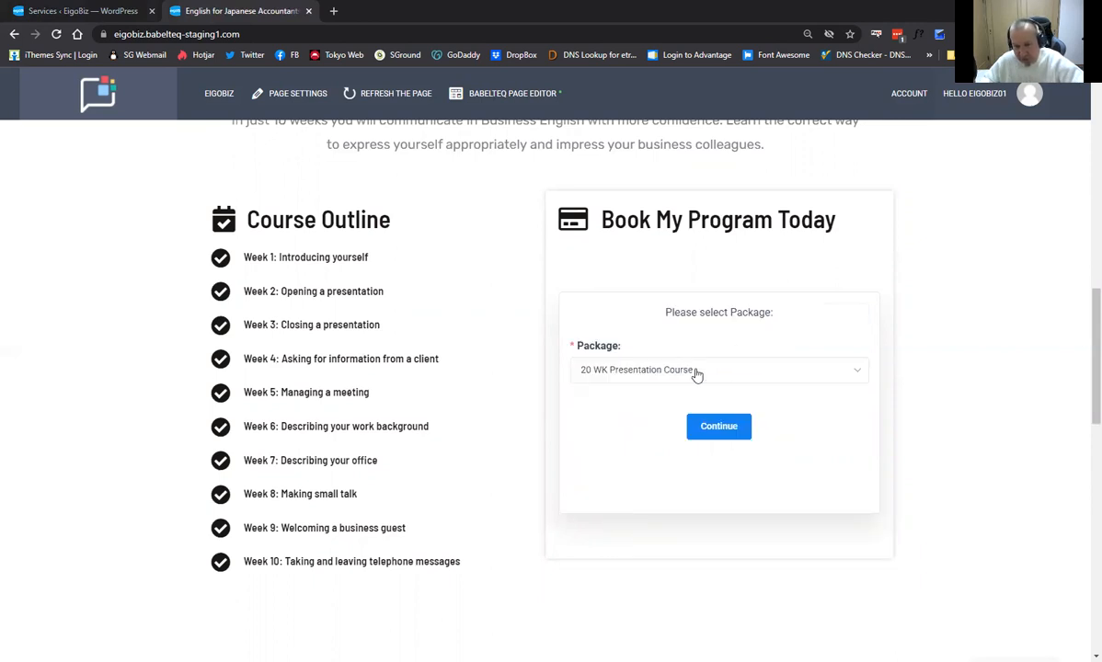
# Pick 10 WK Presentation Course, view its details, and return to the package form.
pyautogui.click(696, 371)
pyautogui.click(659, 436)
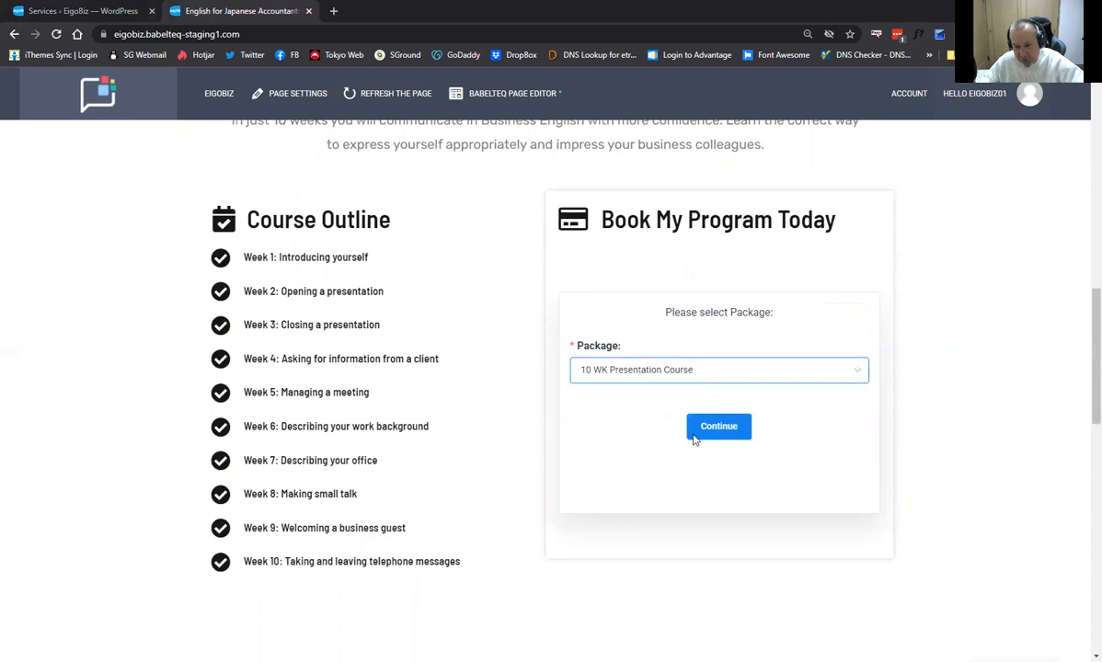
pyautogui.click(713, 428)
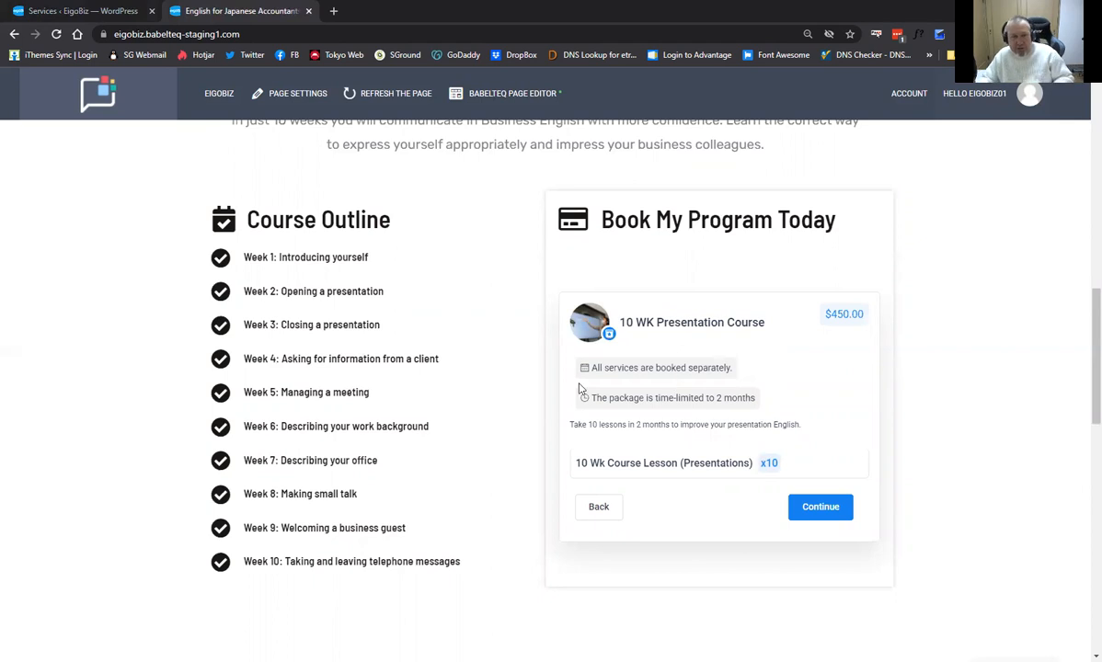
pyautogui.scroll(2, 455, 364)
pyautogui.scroll(-2, 455, 364)
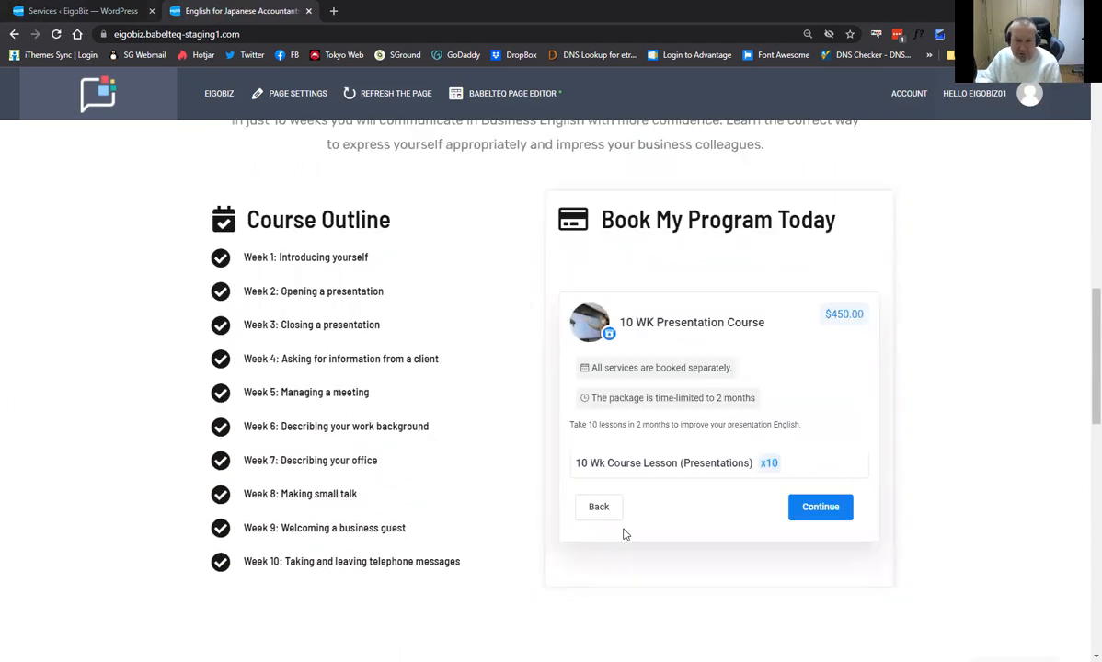
pyautogui.click(593, 506)
pyautogui.scroll(1, 512, 393)
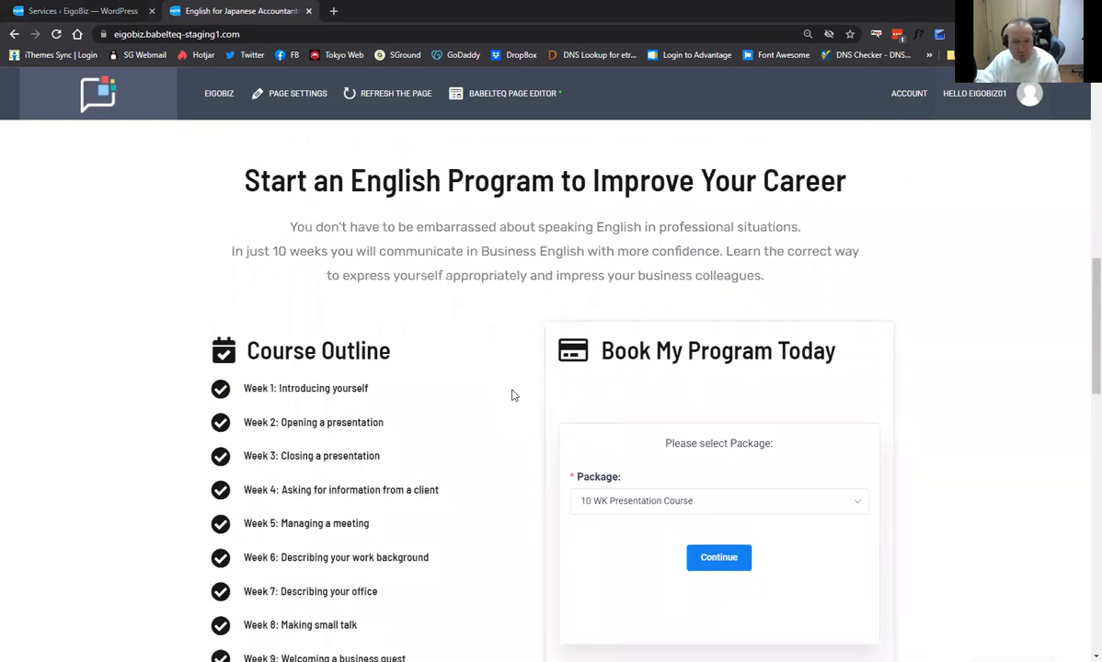
pyautogui.scroll(2, 492, 389)
pyautogui.scroll(-2, 533, 482)
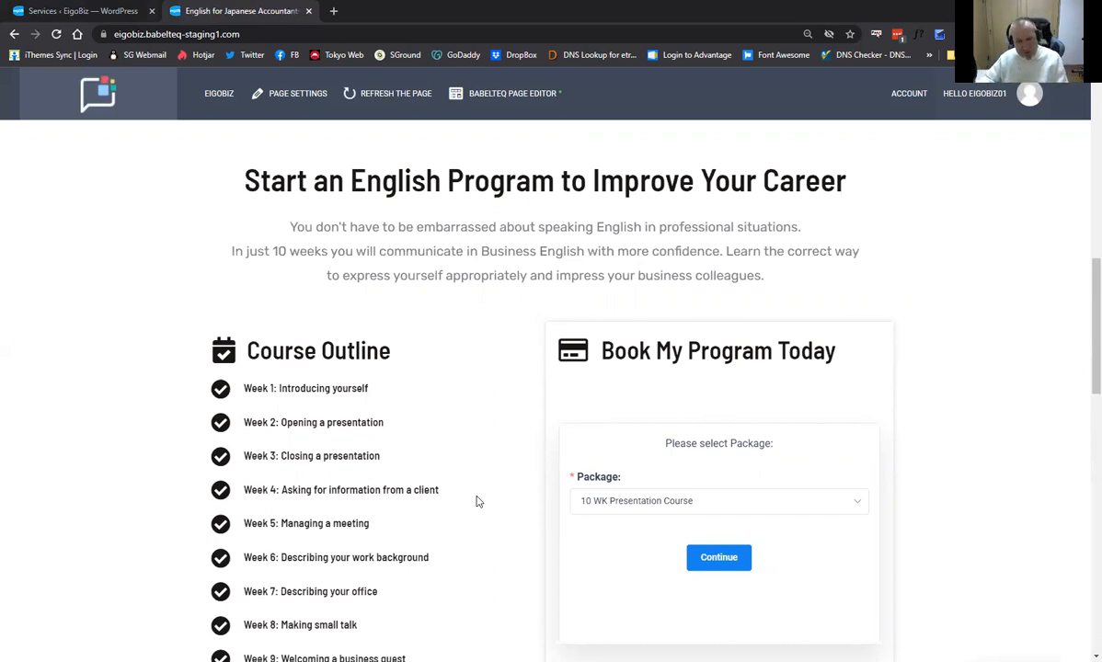
pyautogui.scroll(-1, 191, 408)
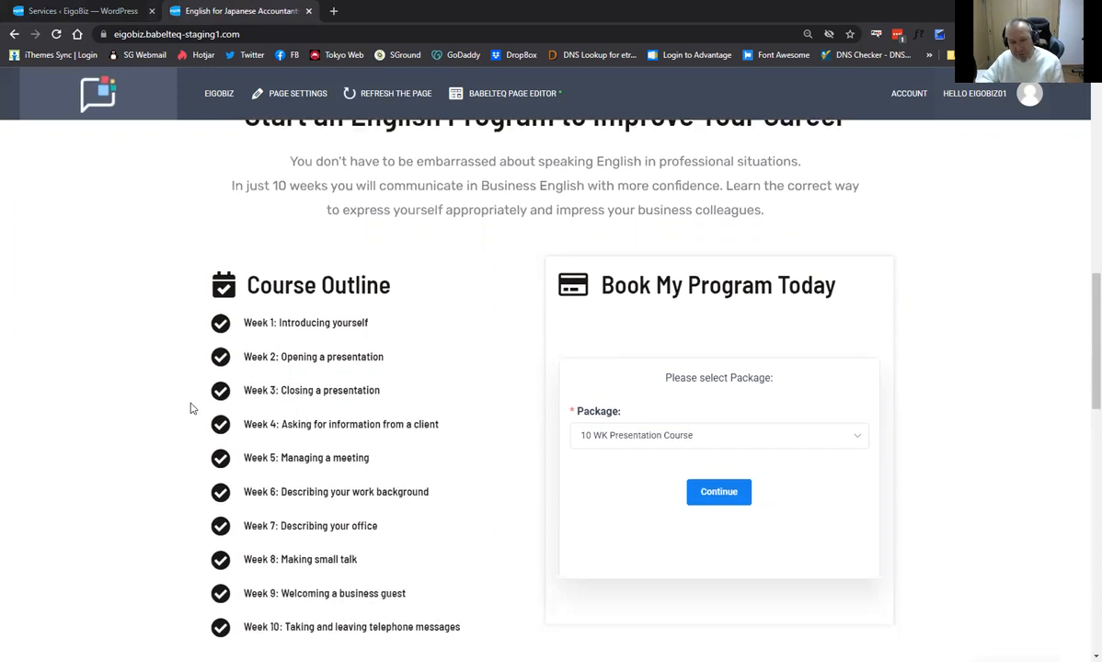